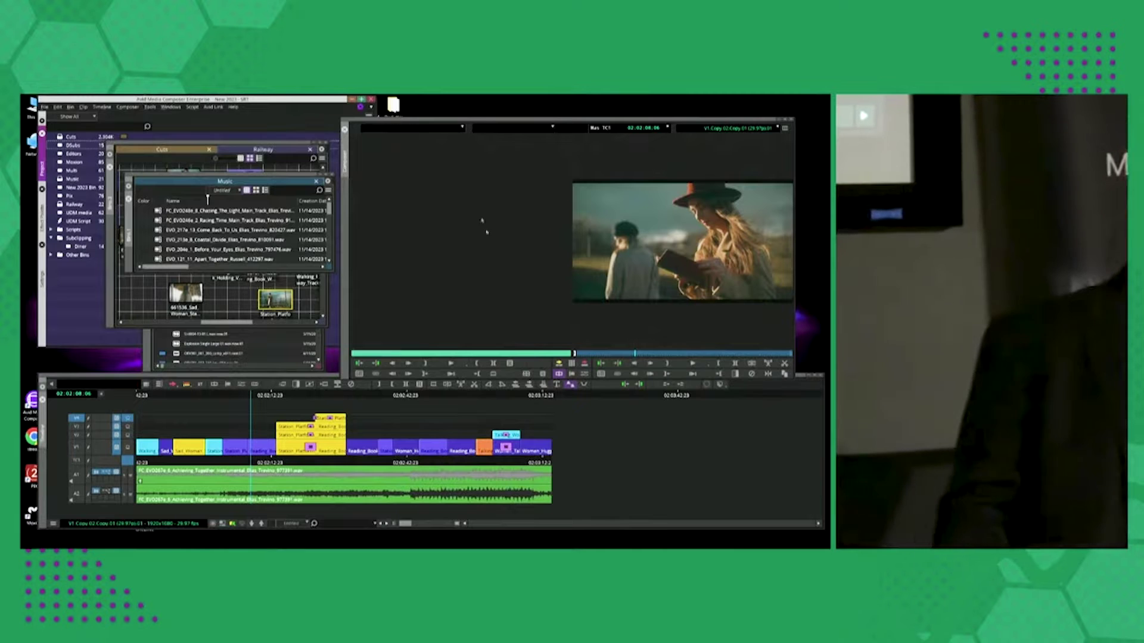
Step: Load the railway-tracks walking clip from the recent-clips menu and expand Other Bins
left_click(411, 128)
left_click(428, 213)
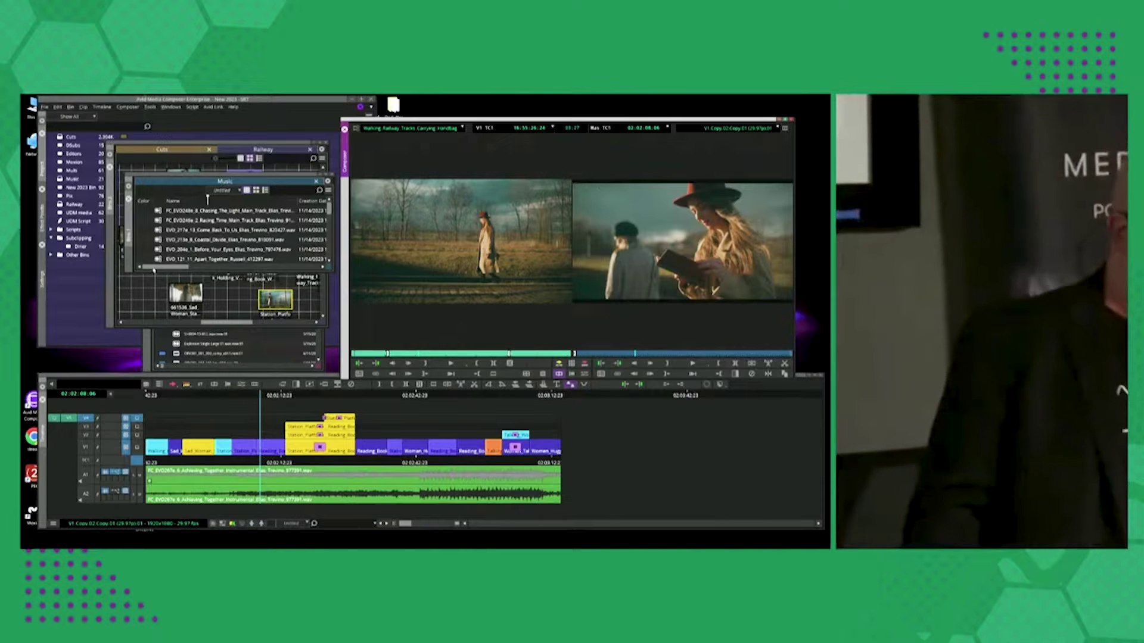
left_click(196, 190)
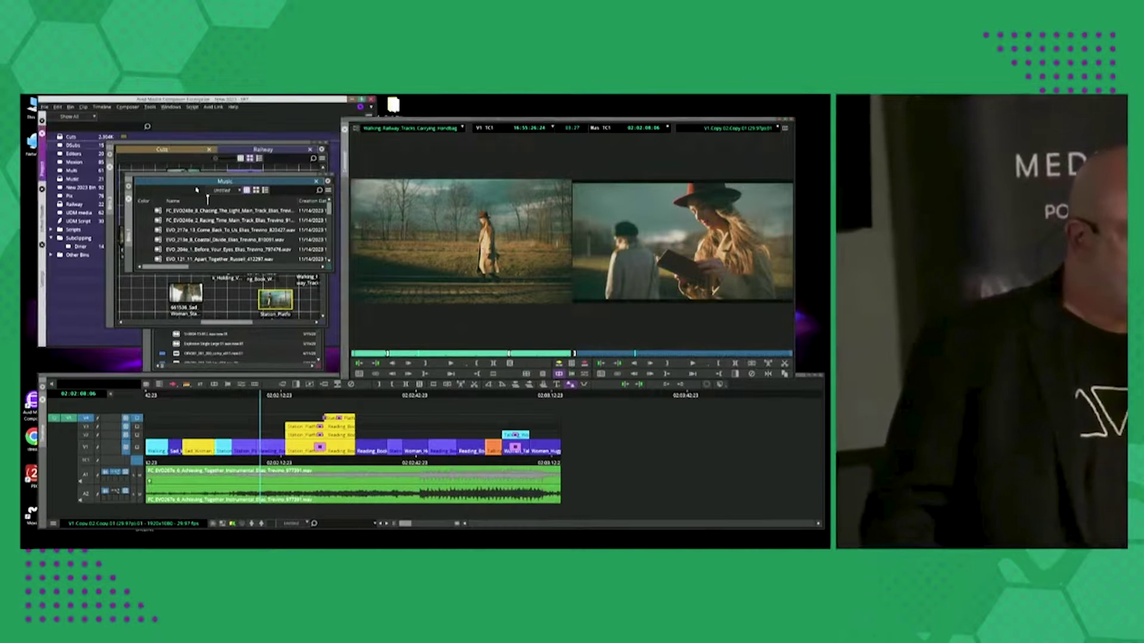
left_click(51, 254)
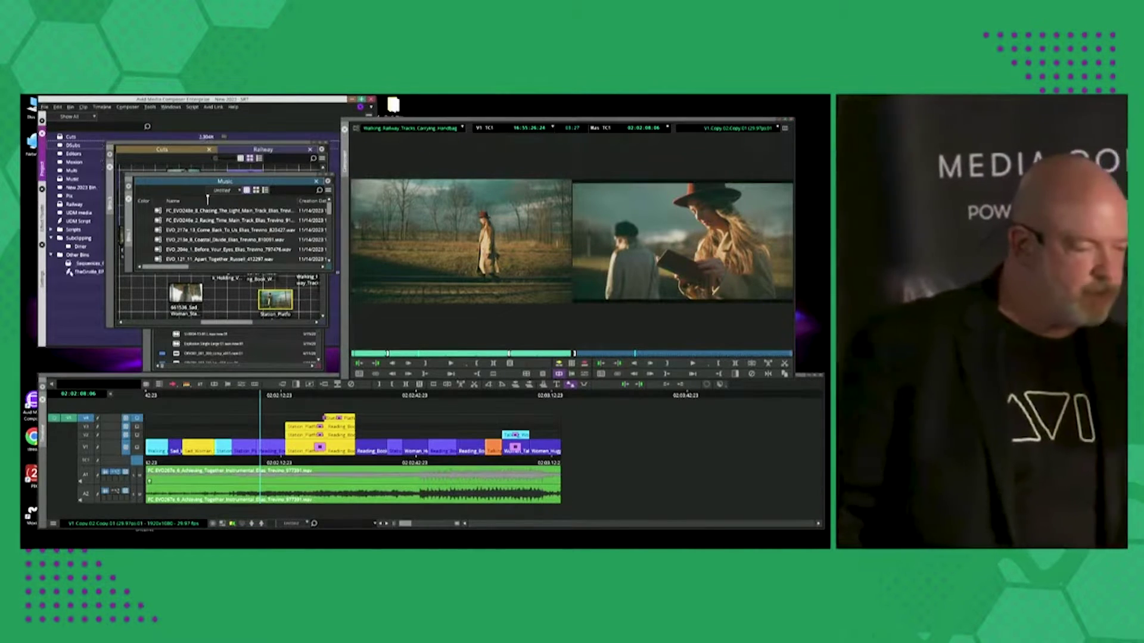
Step: Open the TheOrville_EP301 script bin and enlarge and widen its script window
double_click(83, 271)
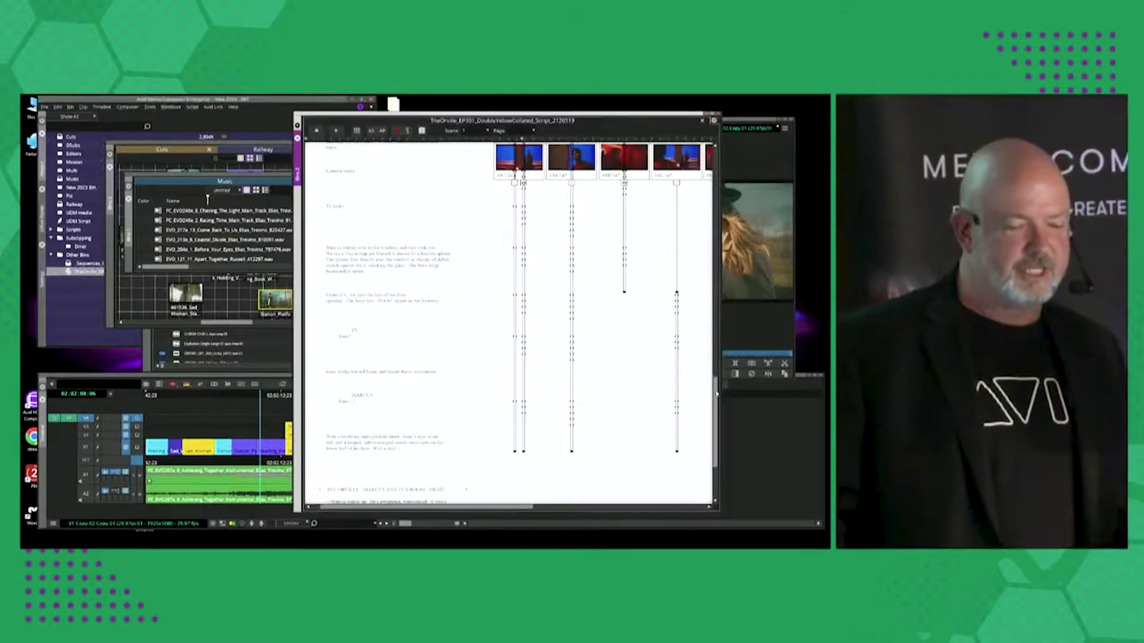
left_click_drag(717, 393, 717, 292)
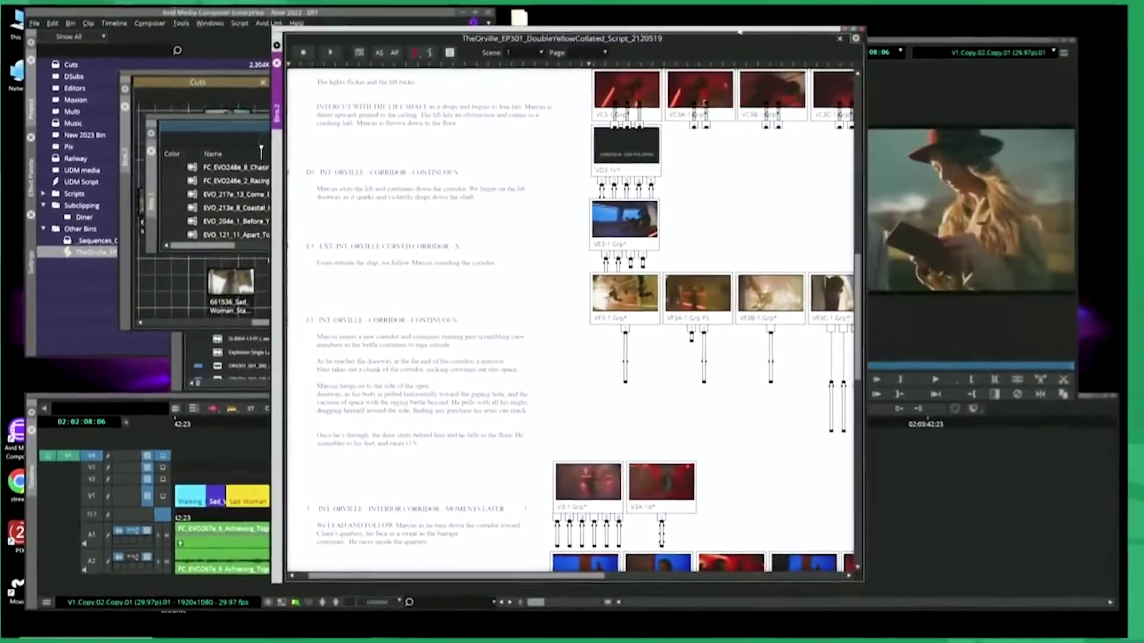
left_click_drag(739, 32, 681, 31)
left_click_drag(804, 105, 997, 105)
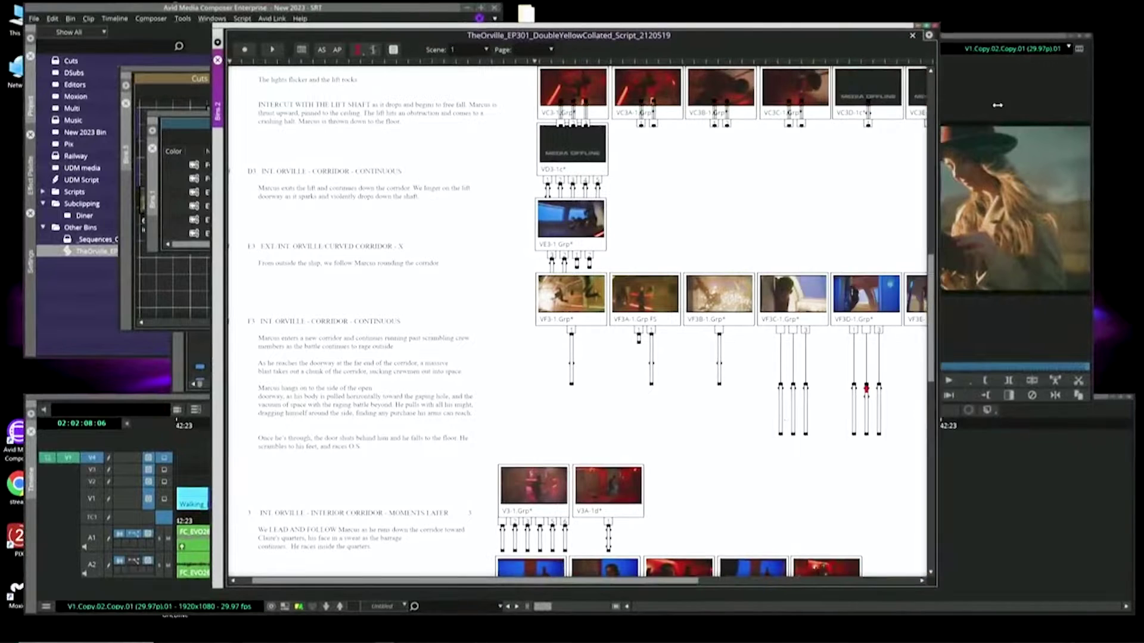
Step: Scroll through the scenes and select TY's line 'Isaac!' in scene 4
scroll(786, 419, "down", 15)
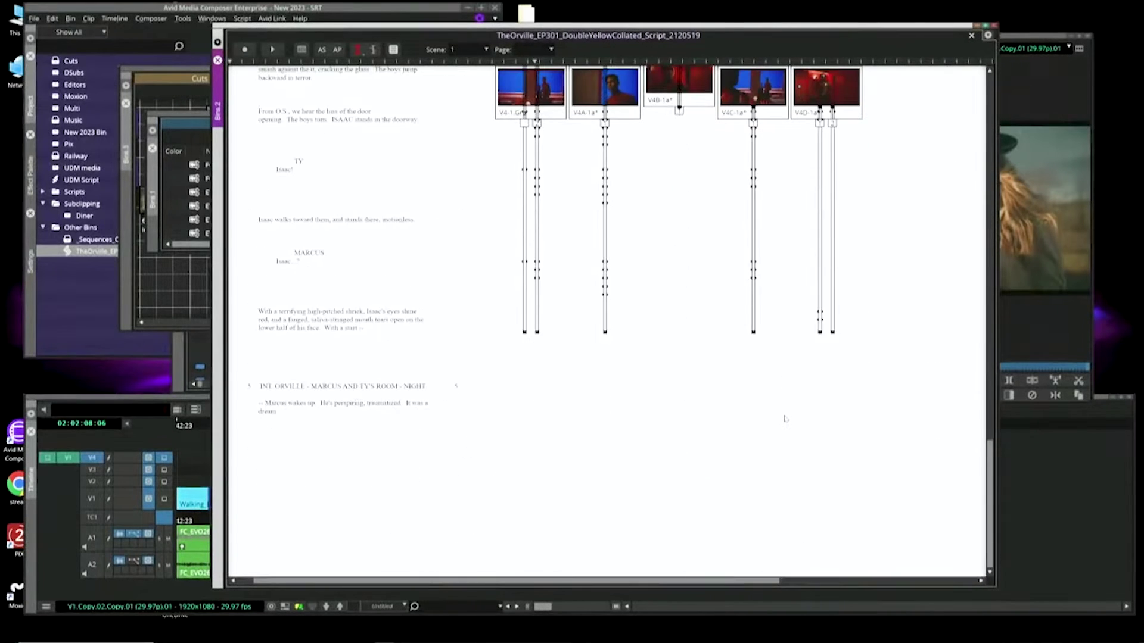
scroll(785, 419, "up", 15)
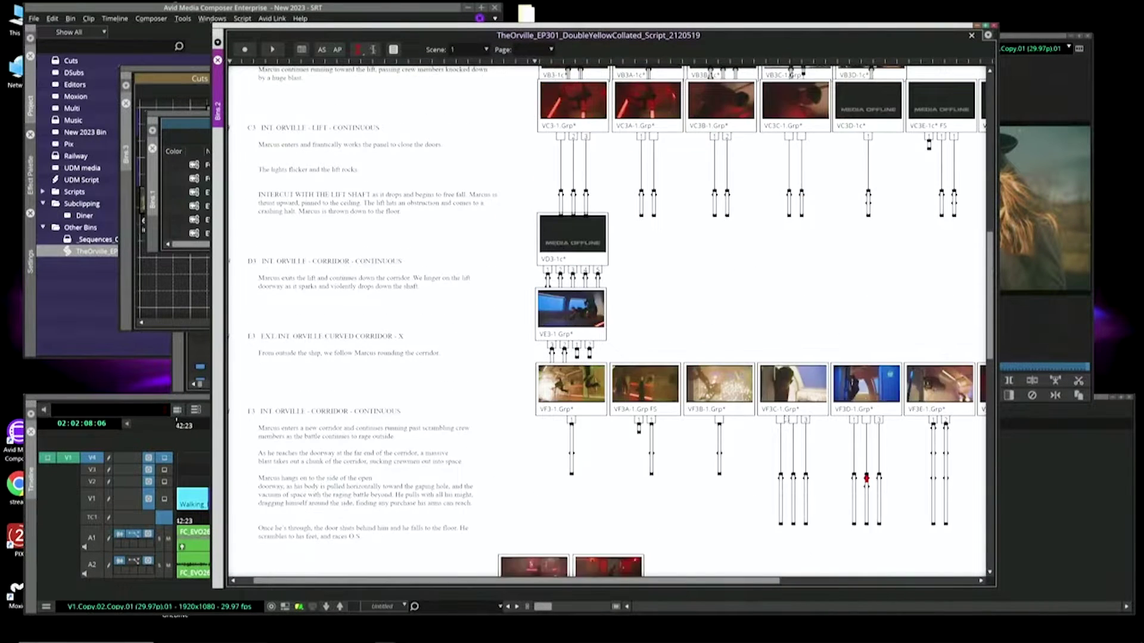
scroll(786, 419, "down", 5)
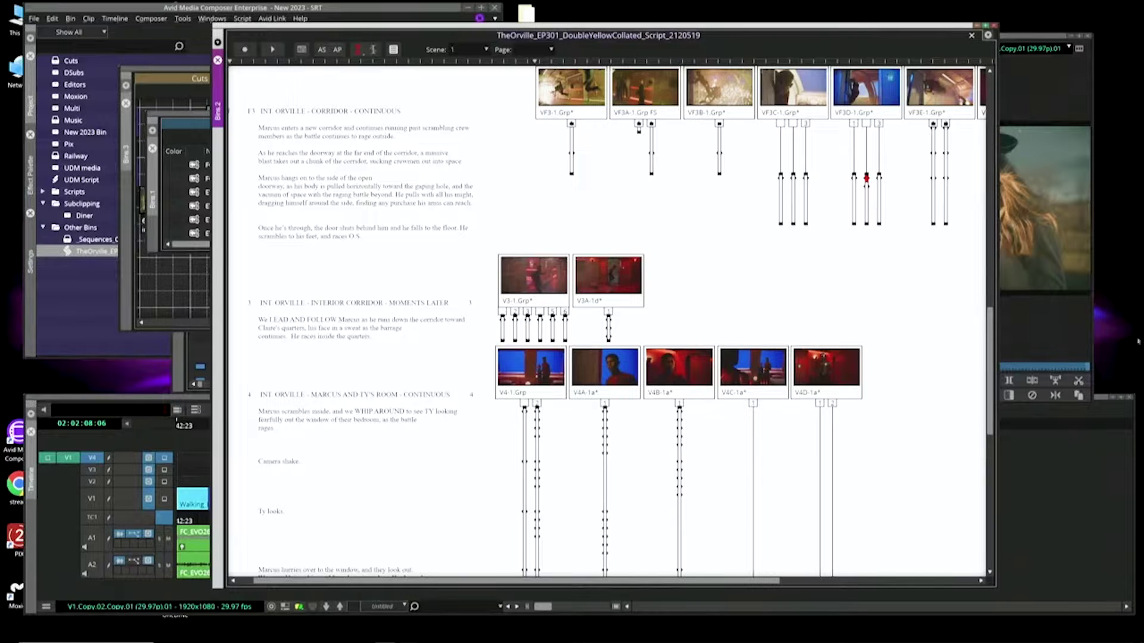
scroll(853, 166, "up", 10)
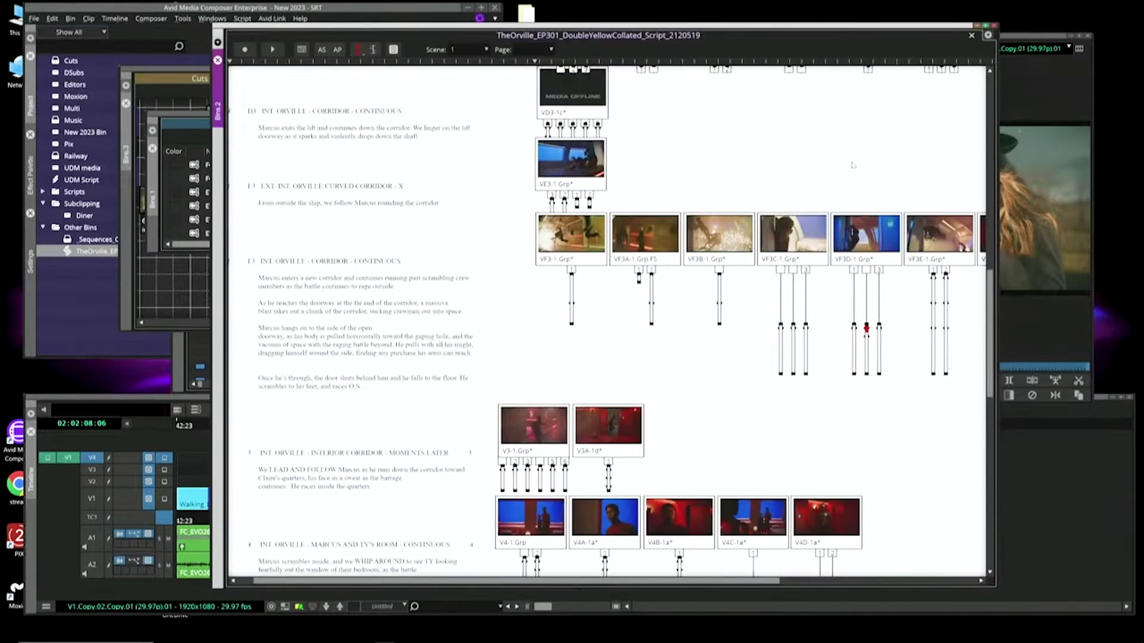
scroll(821, 230, "down", 5)
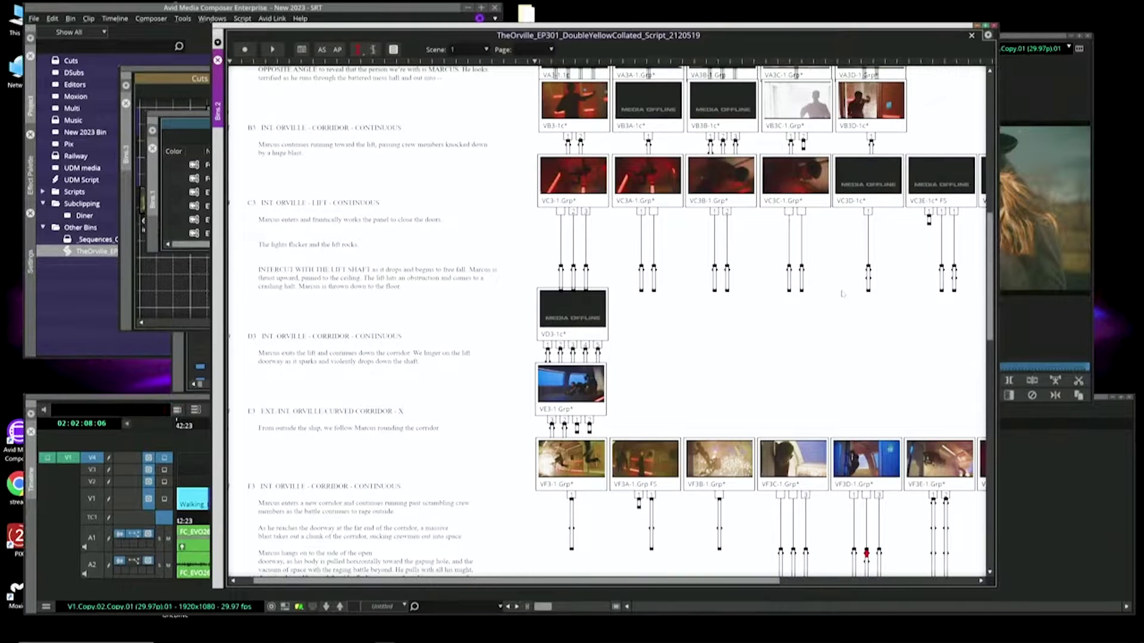
scroll(842, 293, "down", 5)
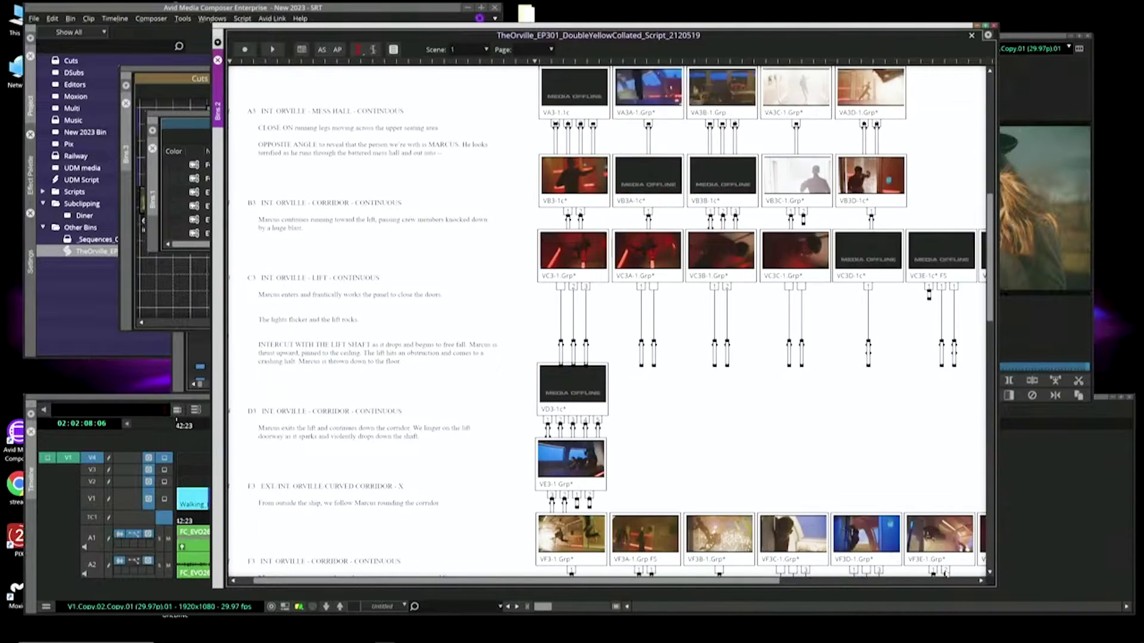
scroll(764, 420, "down", 5)
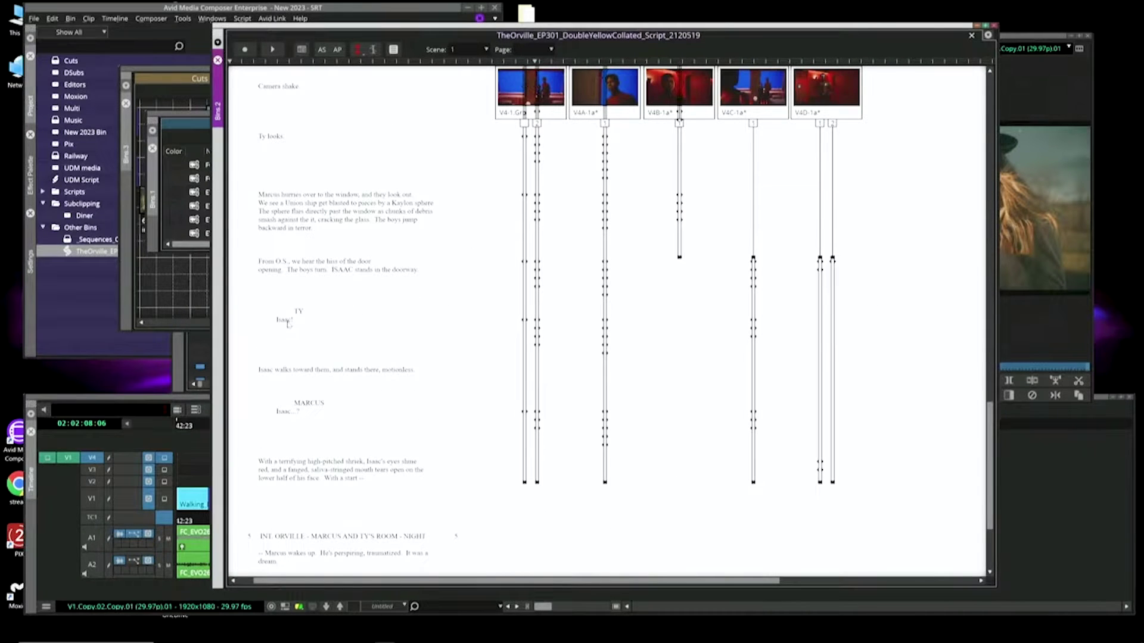
left_click(764, 322)
Step: Choose the V4-1 take for TY's 'Isaac!' line, play it, then return to the script
left_click(605, 321, "shift")
left_click(546, 323)
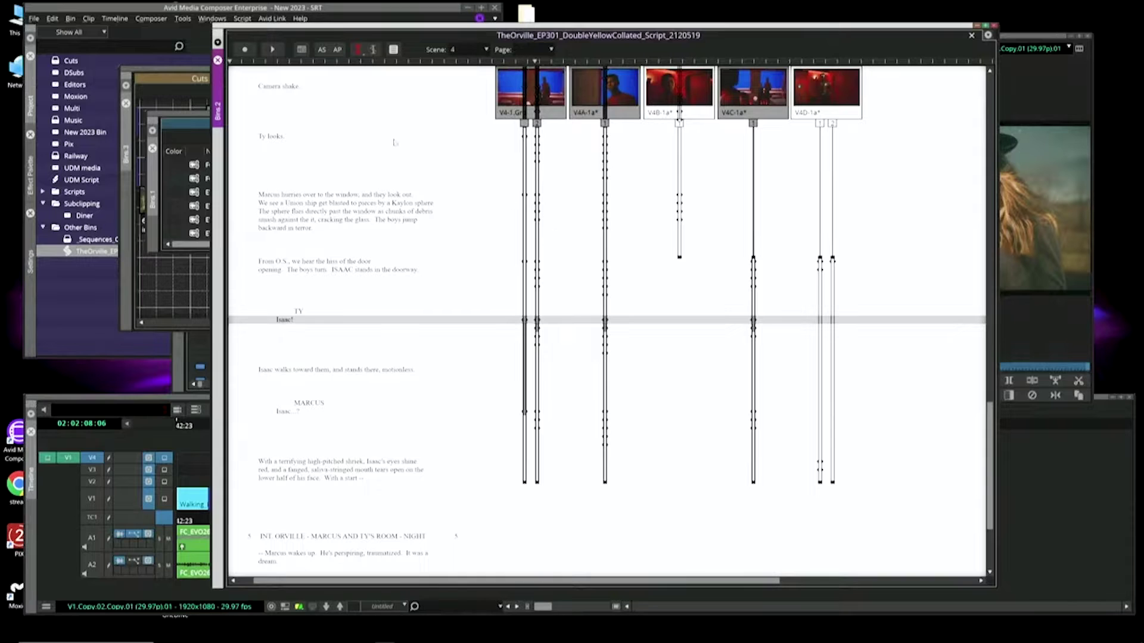
left_click(273, 51)
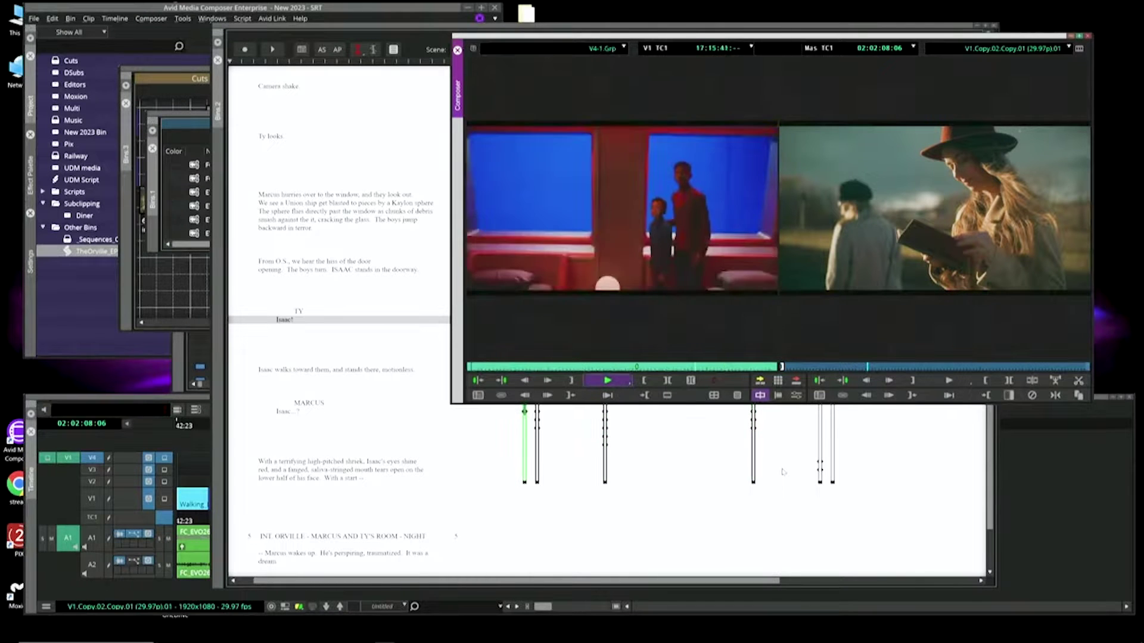
key("space")
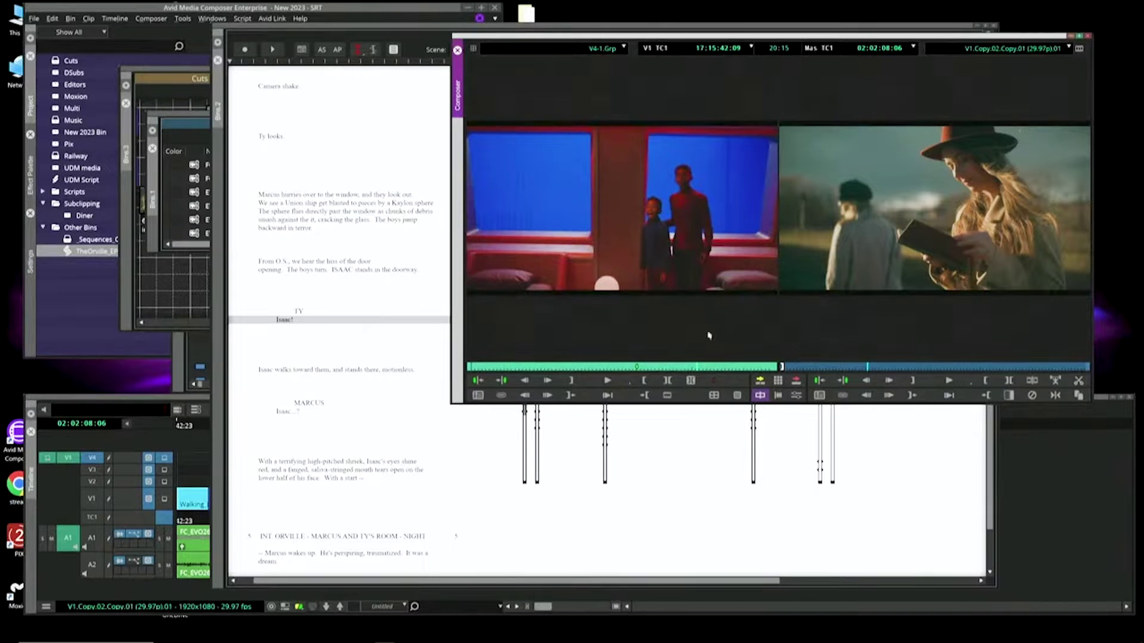
left_click(612, 368)
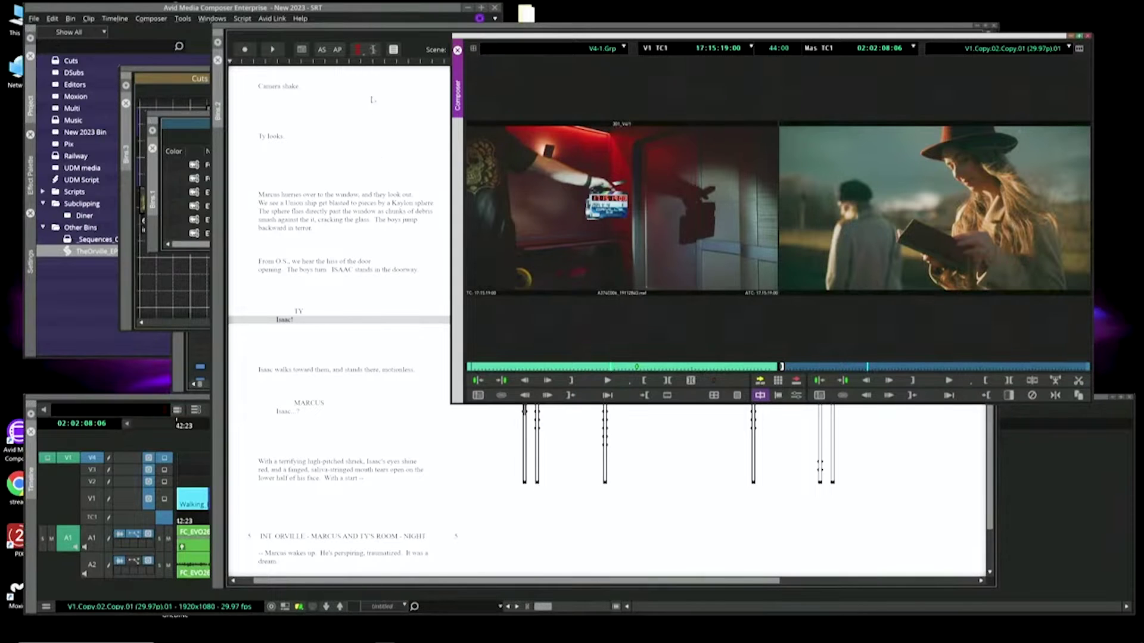
left_click(404, 32)
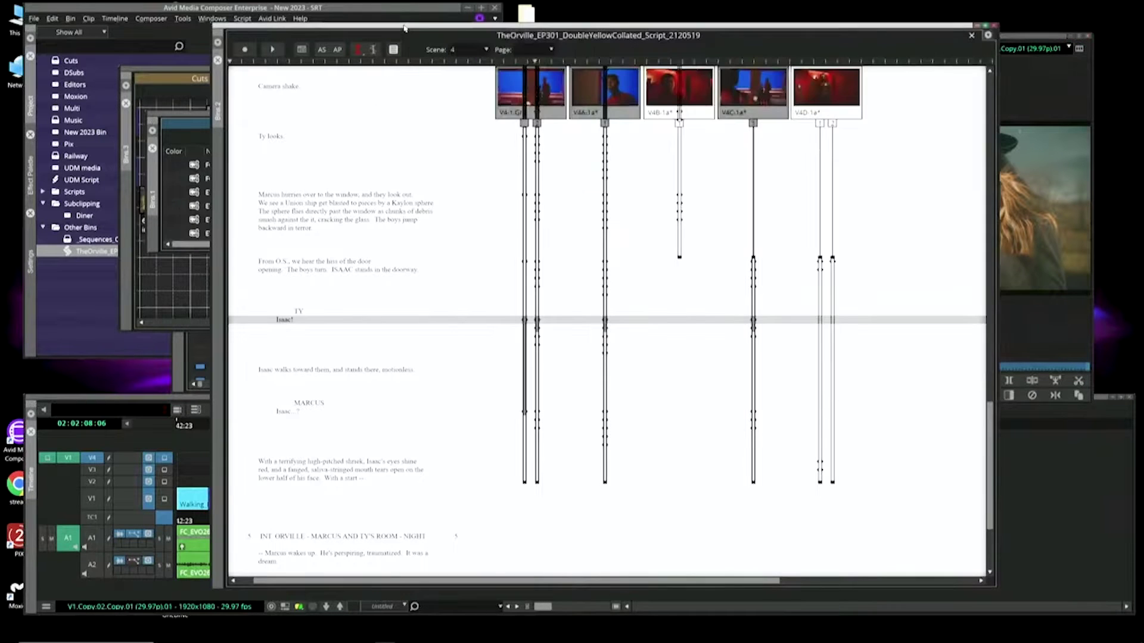
Step: Close the Orville script, open the Editors bin and select the first interview clip
left_click(994, 27)
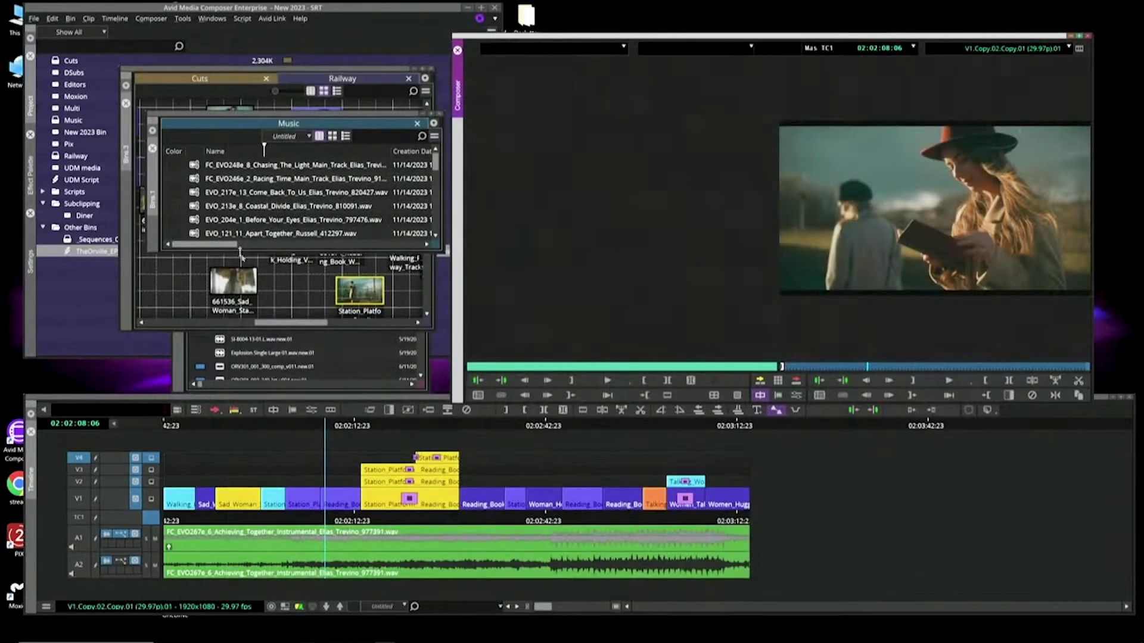
left_click(109, 310)
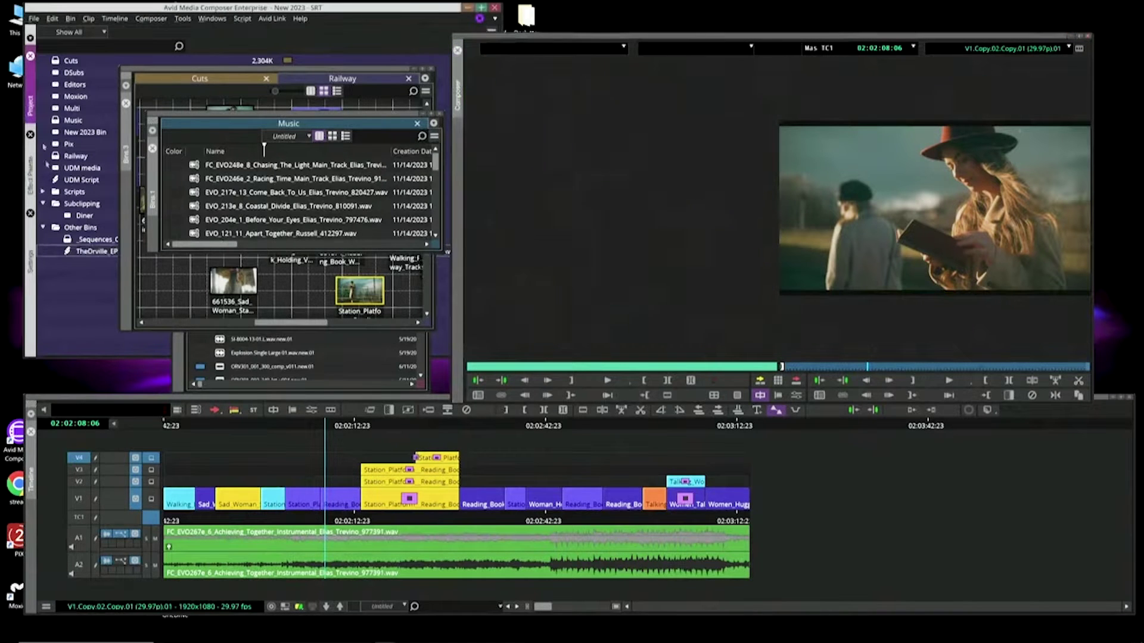
double_click(57, 85)
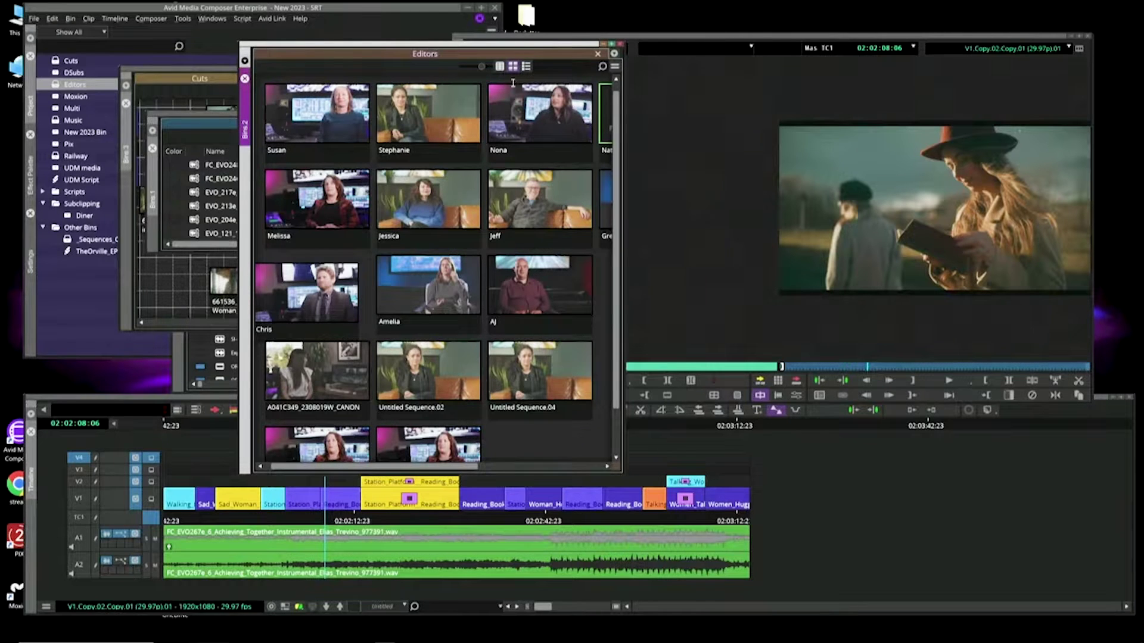
left_click(343, 125)
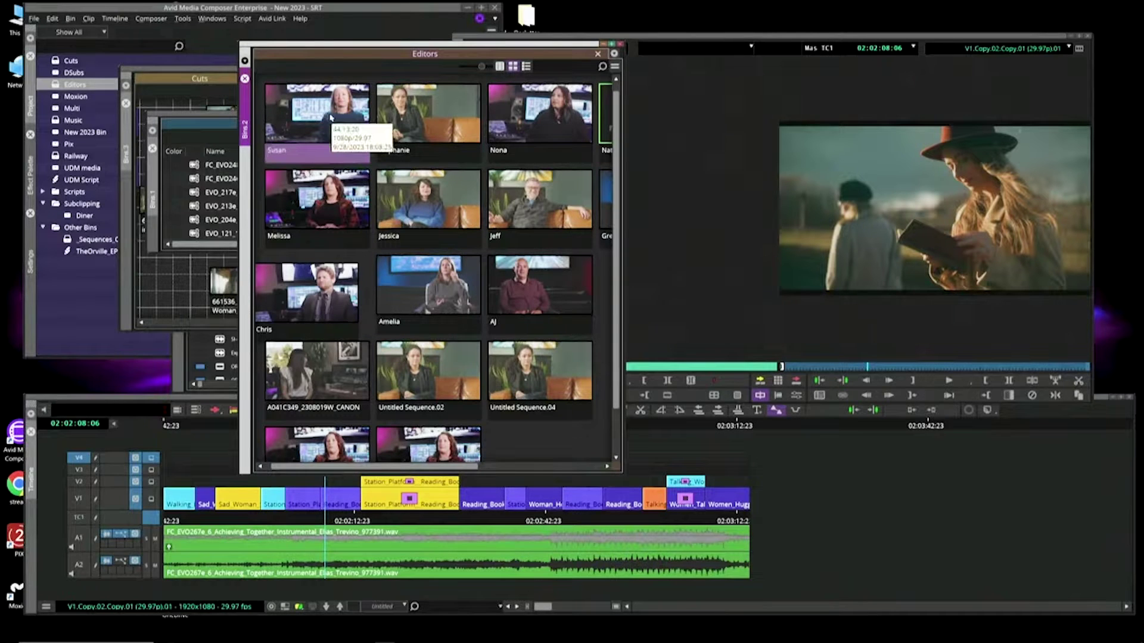
Step: Run Create Script from Clip on the first interview clip and move its take line beside the text
right_click(330, 117)
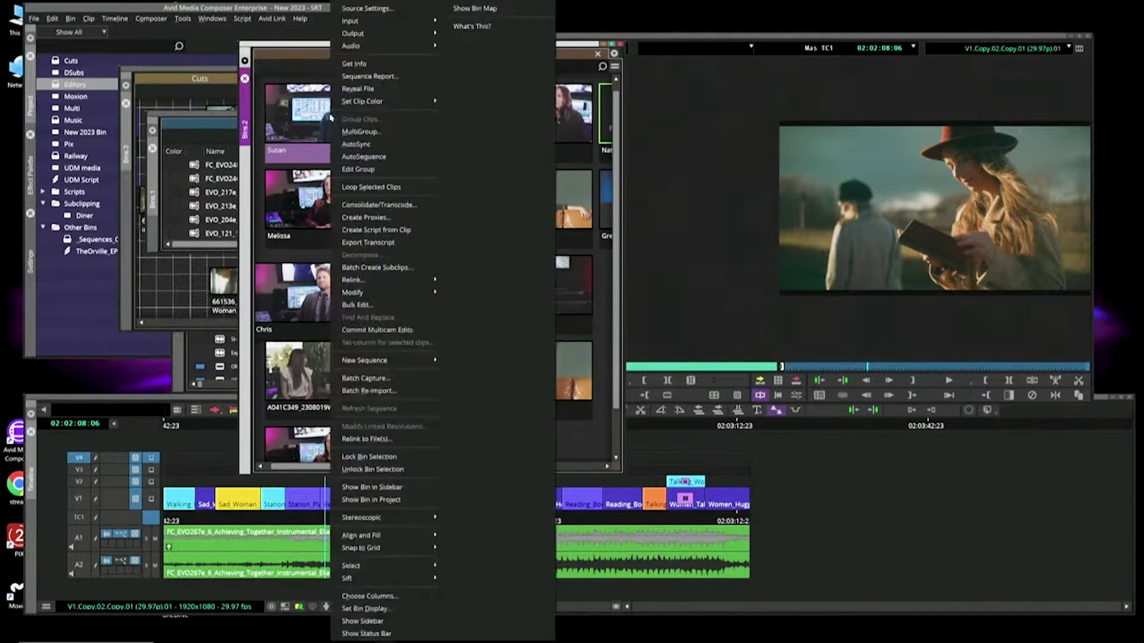
left_click(403, 230)
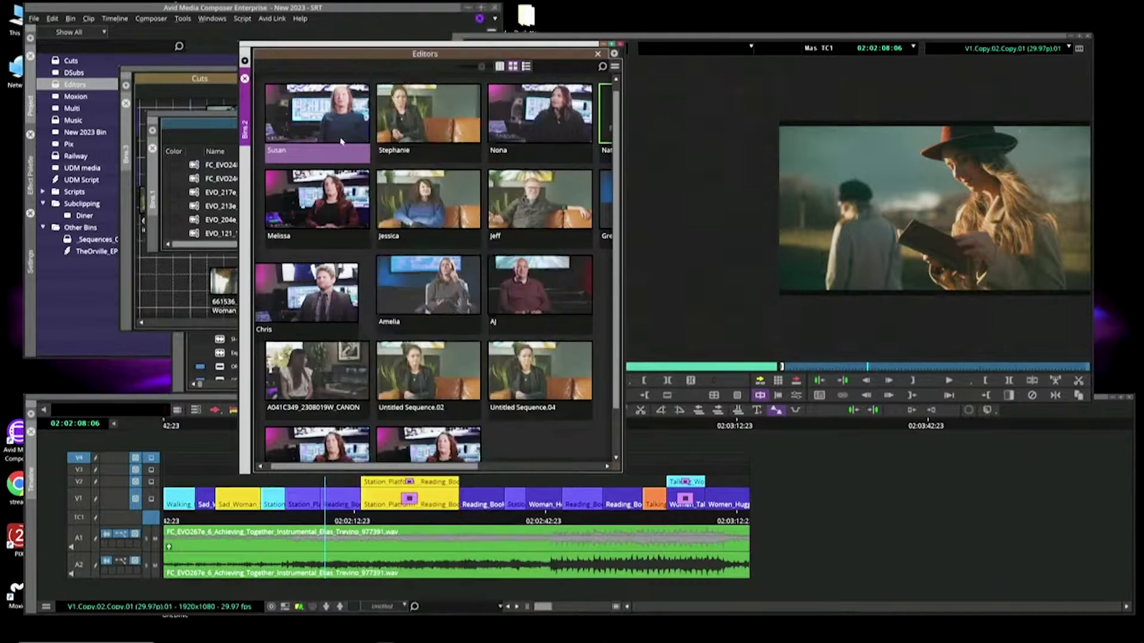
right_click(332, 121)
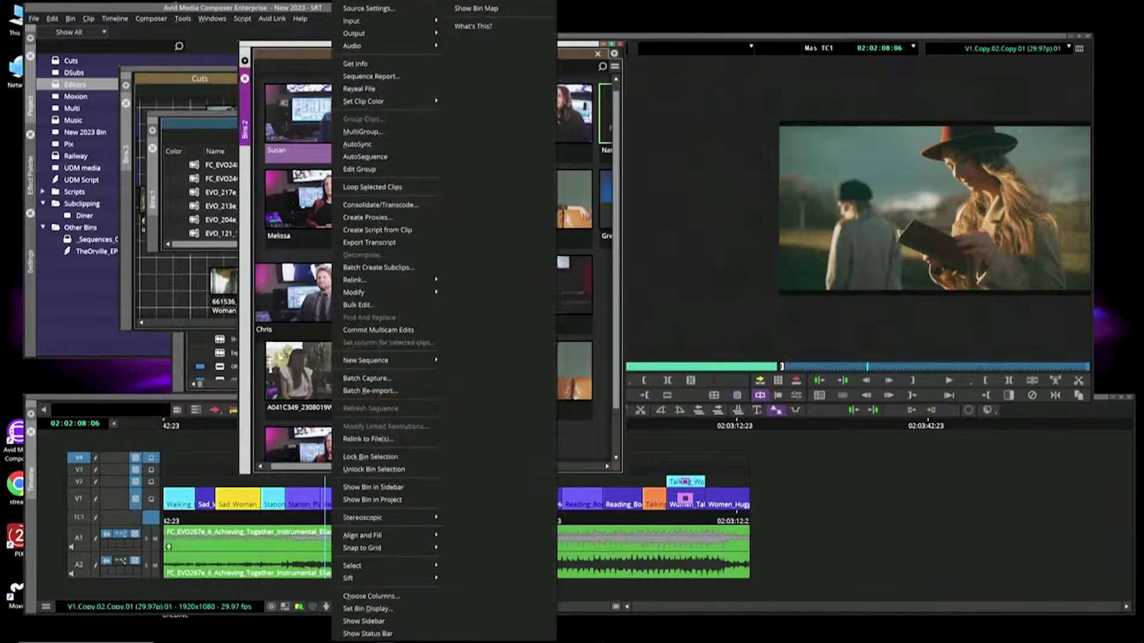
key("Escape")
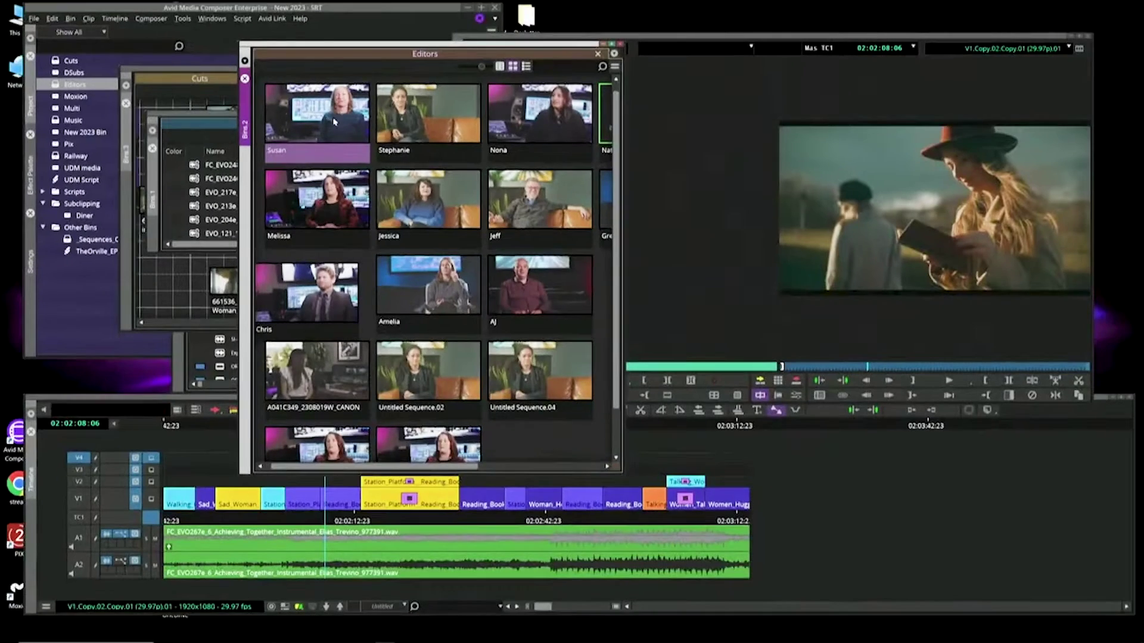
right_click(333, 121)
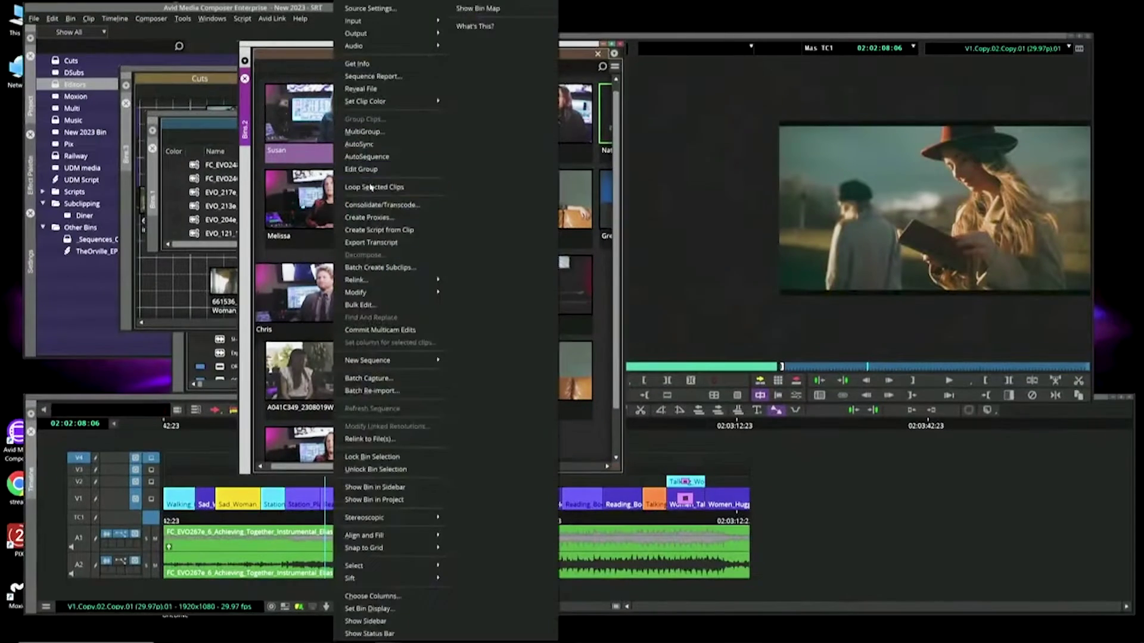
left_click(385, 230)
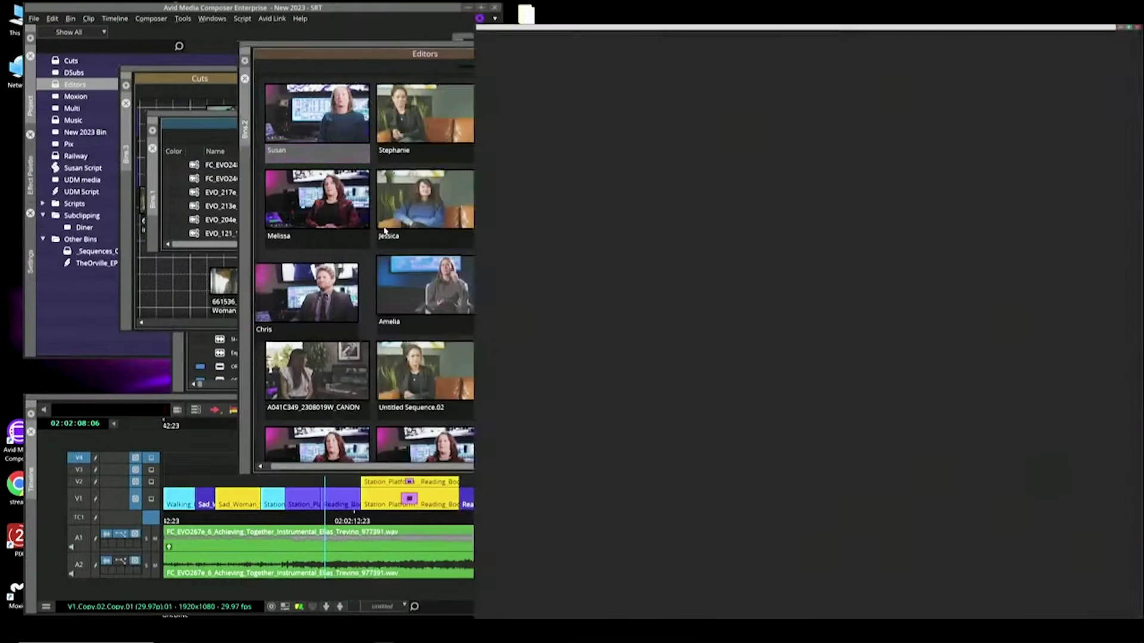
left_click_drag(577, 112, 782, 112)
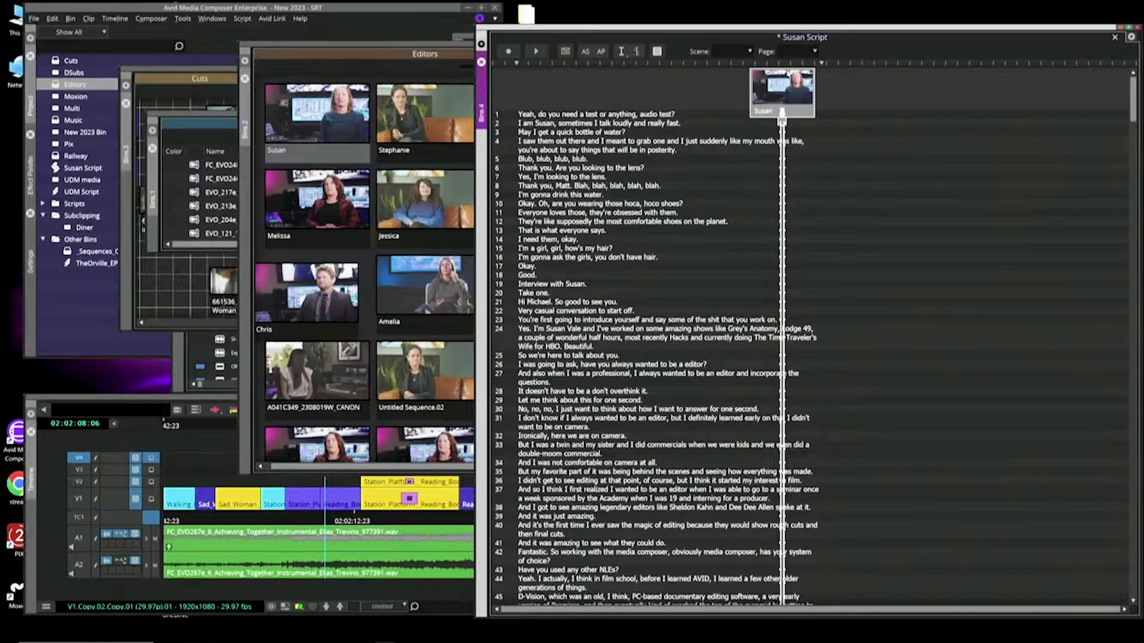
Step: Scroll the interviewee's script and select line 62
scroll(775, 90, "up", 1)
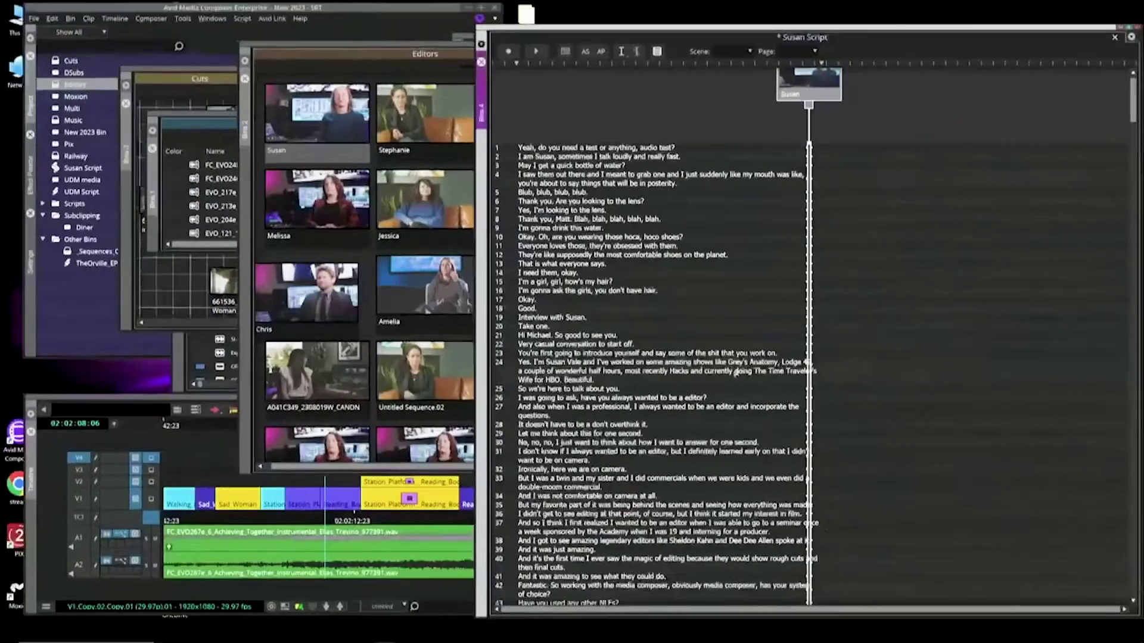
scroll(737, 372, "down", 6)
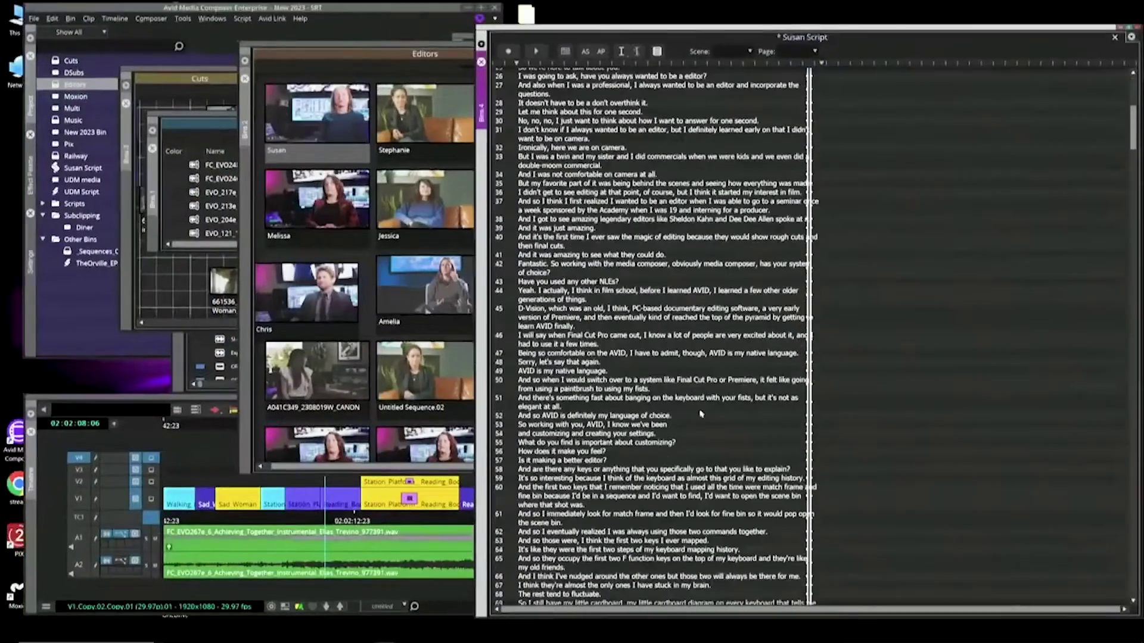
left_click(540, 532)
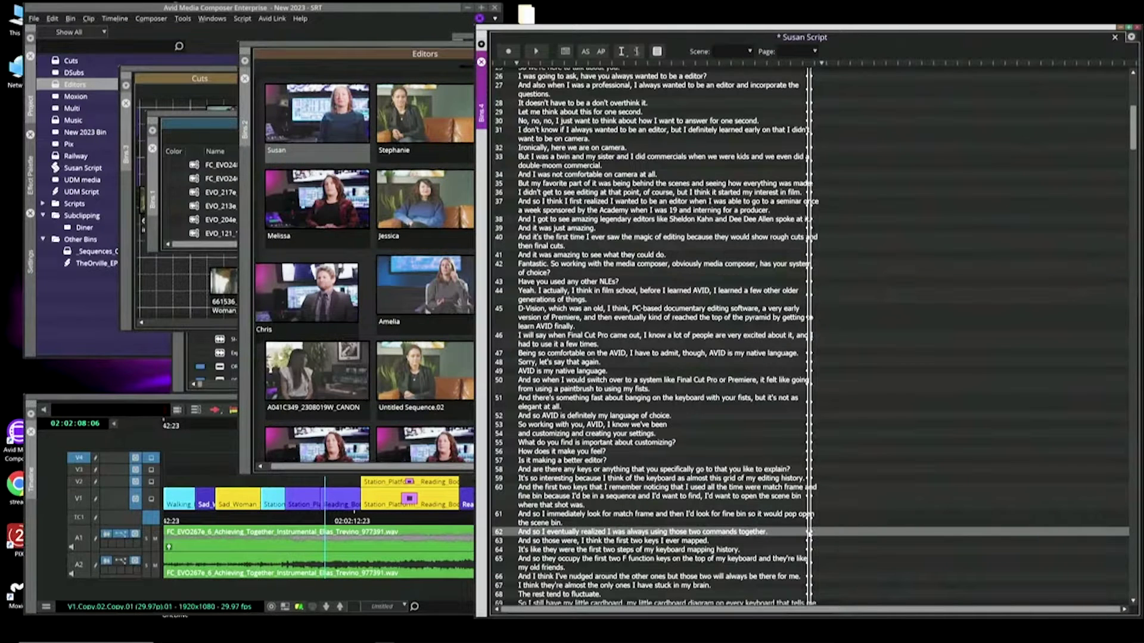
Step: Play the interviewee's take from line 62, then from line 61, returning to the script
left_click(809, 532)
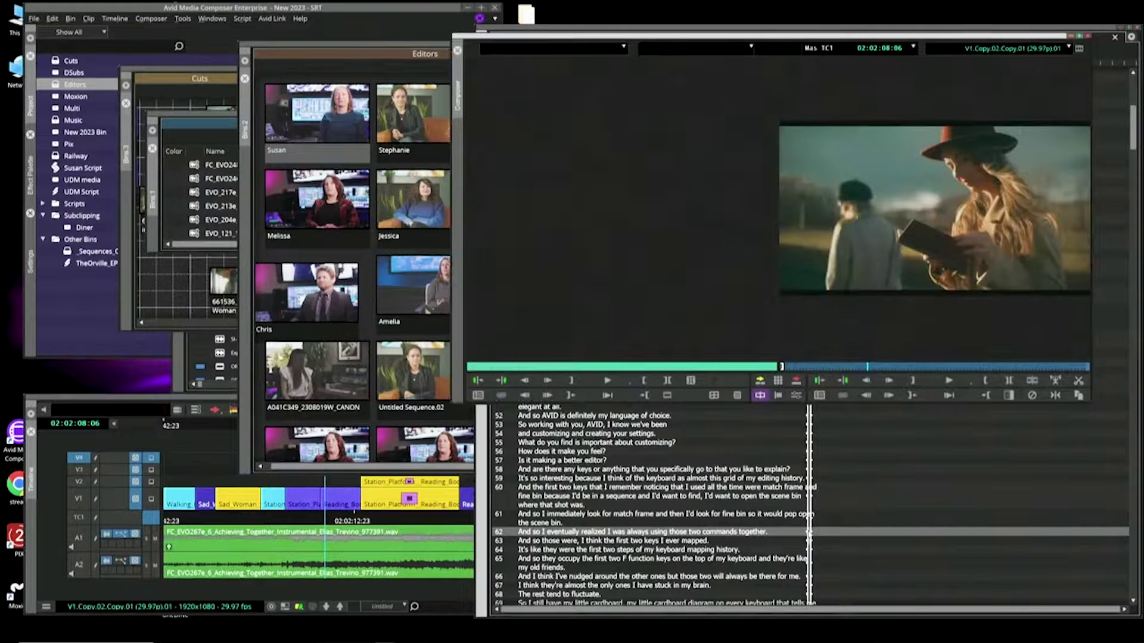
key("space")
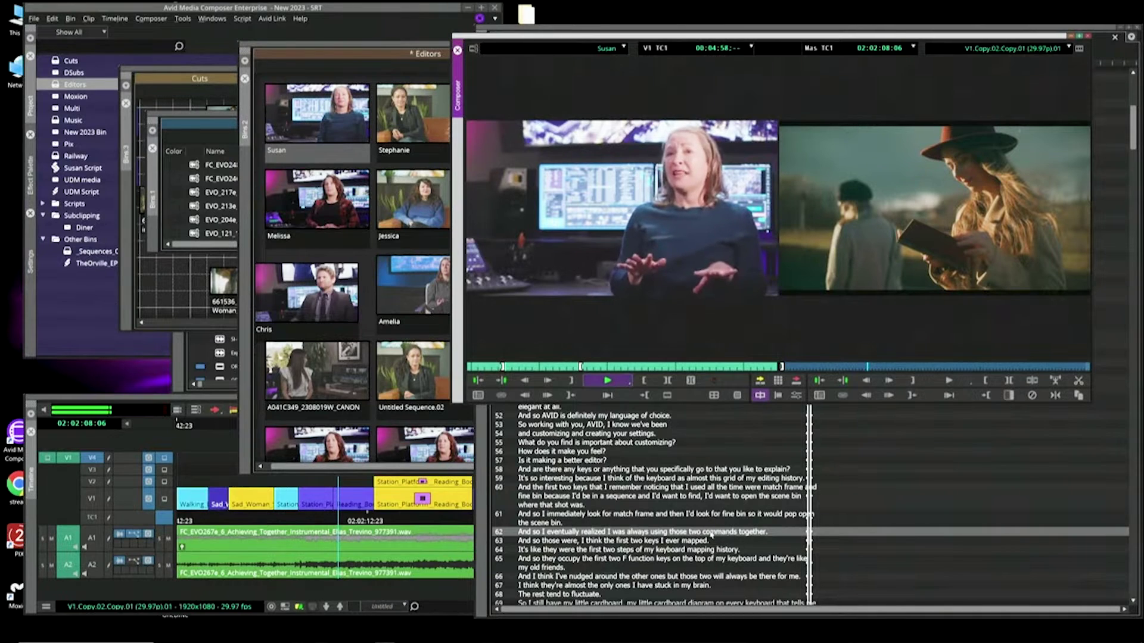
left_click(711, 534)
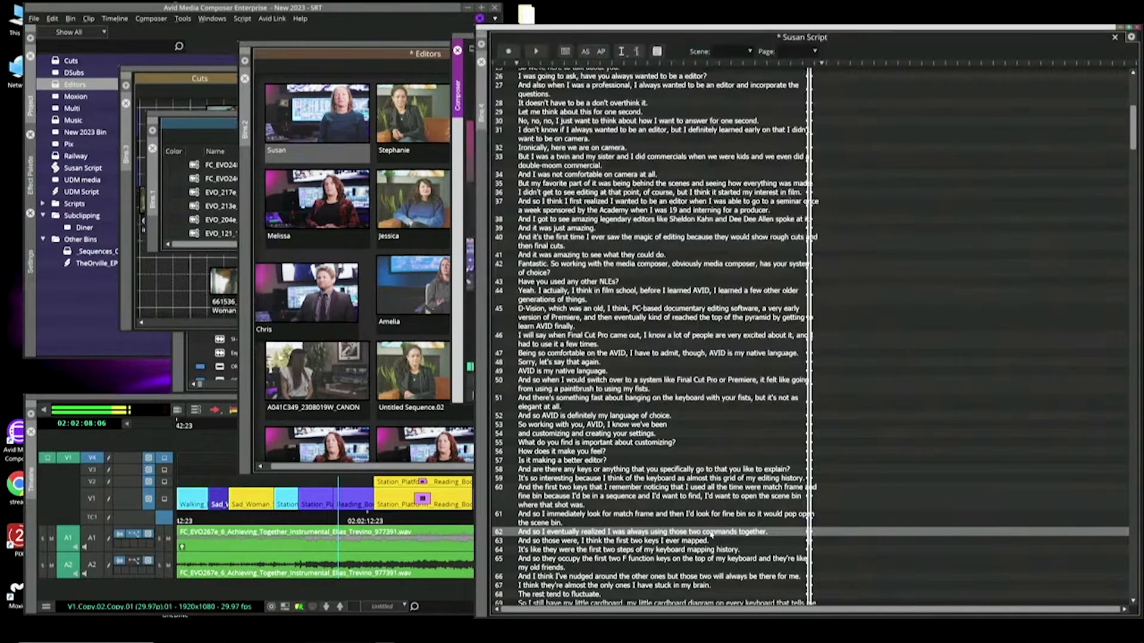
left_click(729, 519)
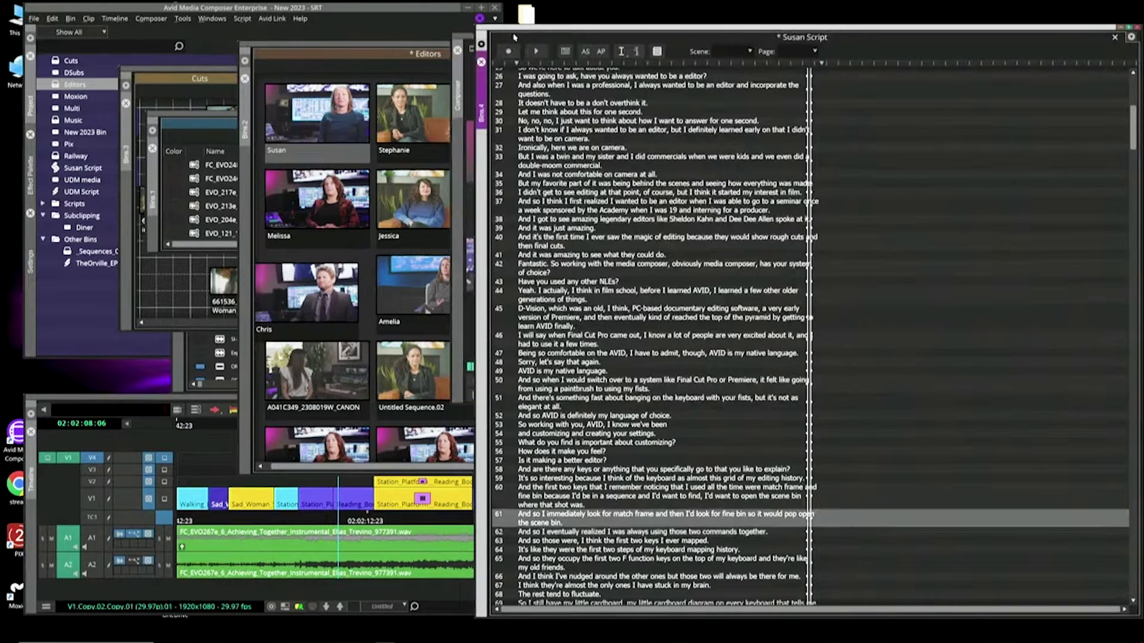
left_click(468, 177)
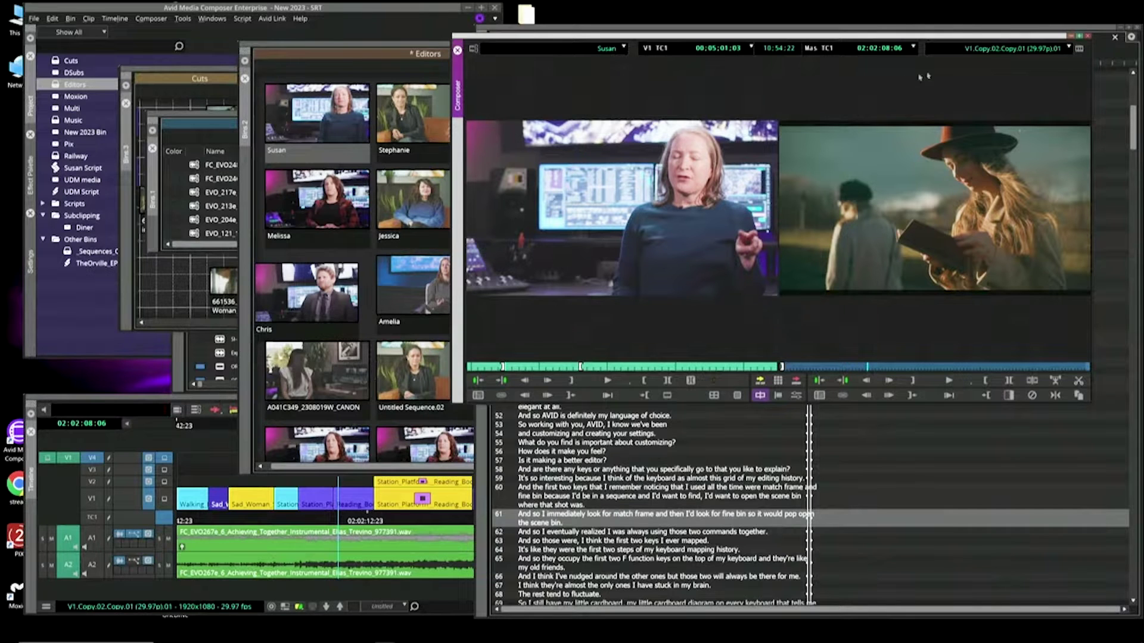
left_click(1109, 101)
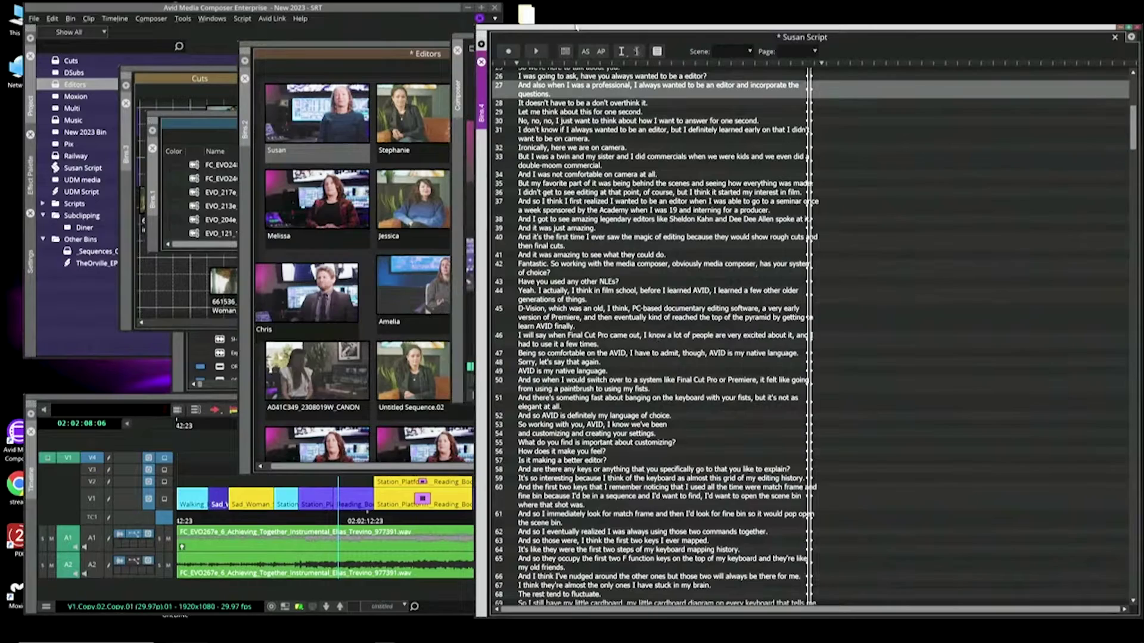
Step: Clear the record monitor's sequence and reposition and enlarge the script window beside the monitors
left_click_drag(536, 51, 136, 122)
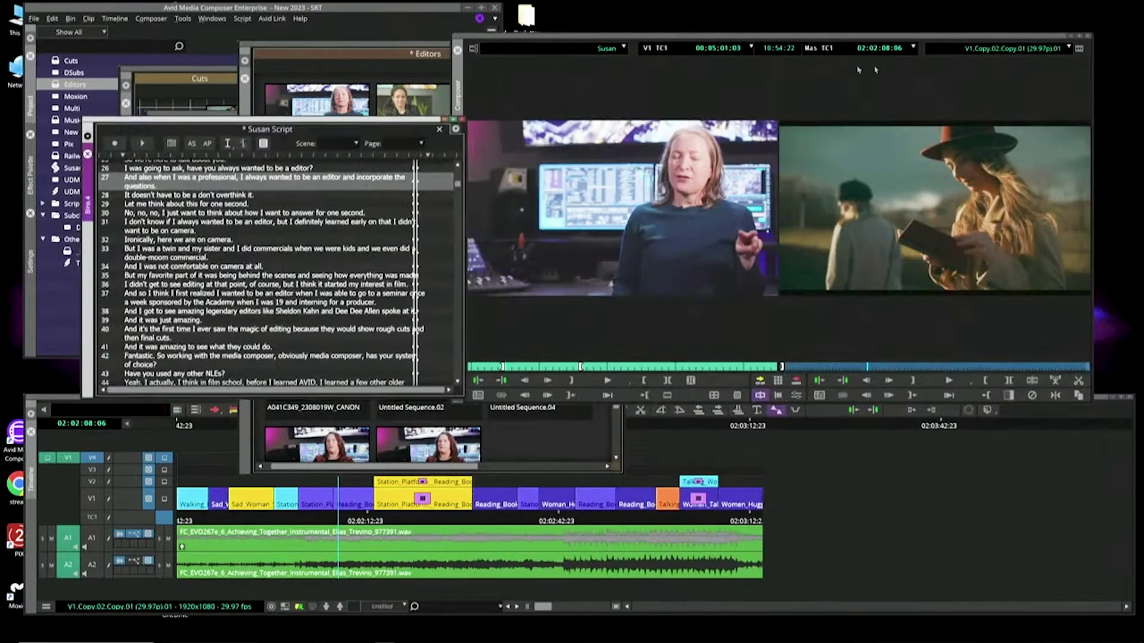
left_click(983, 49)
left_click(983, 63)
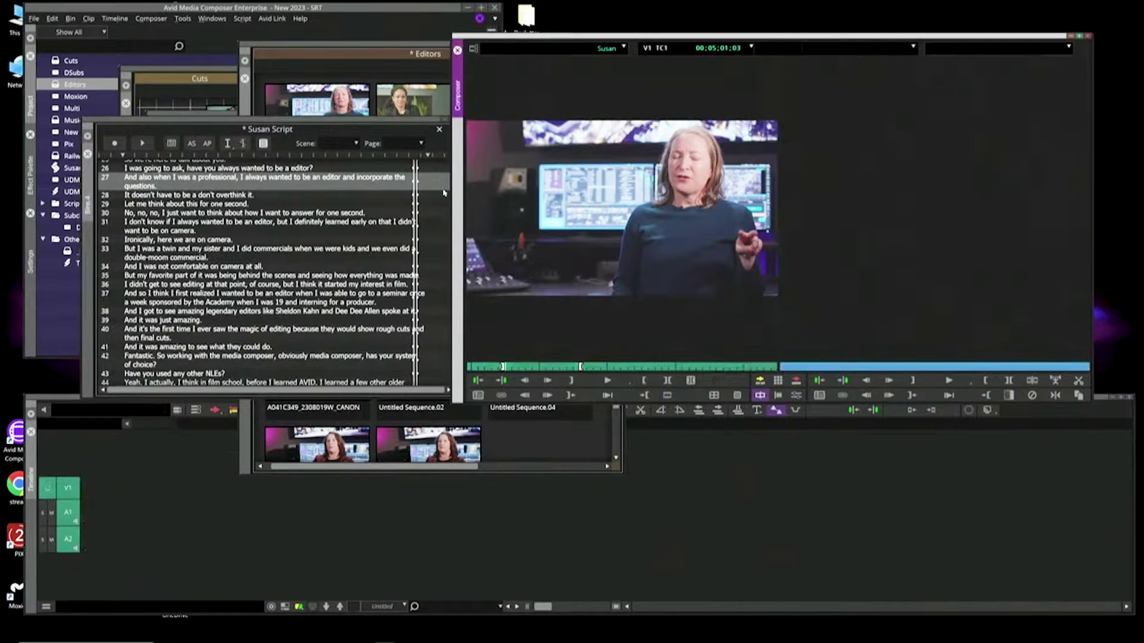
left_click_drag(260, 127, 329, 112)
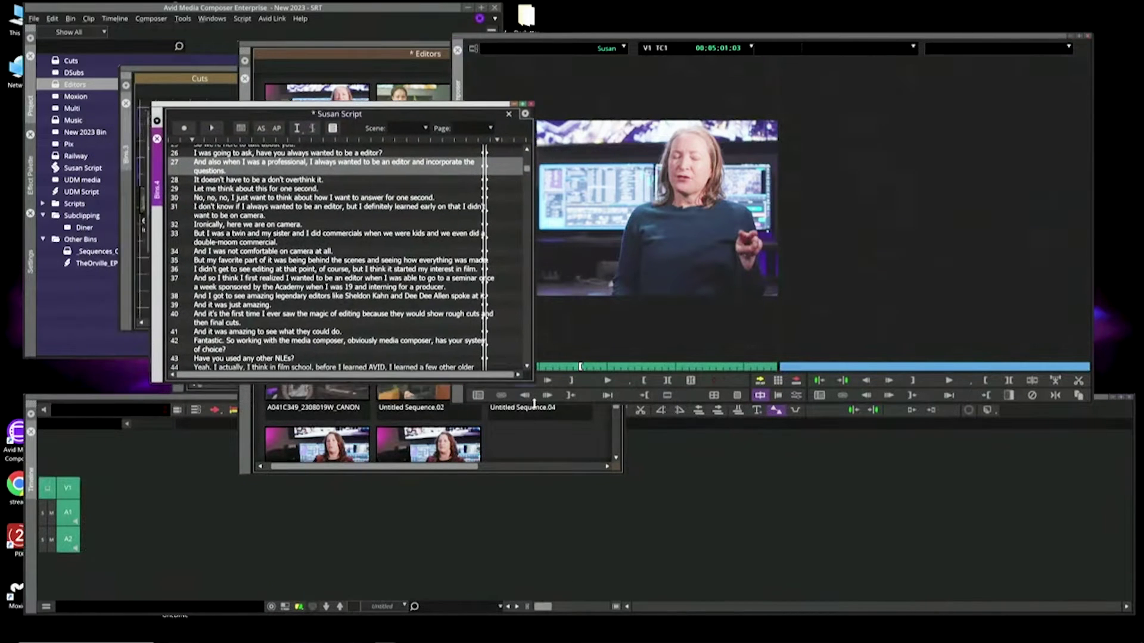
left_click_drag(535, 380, 647, 524)
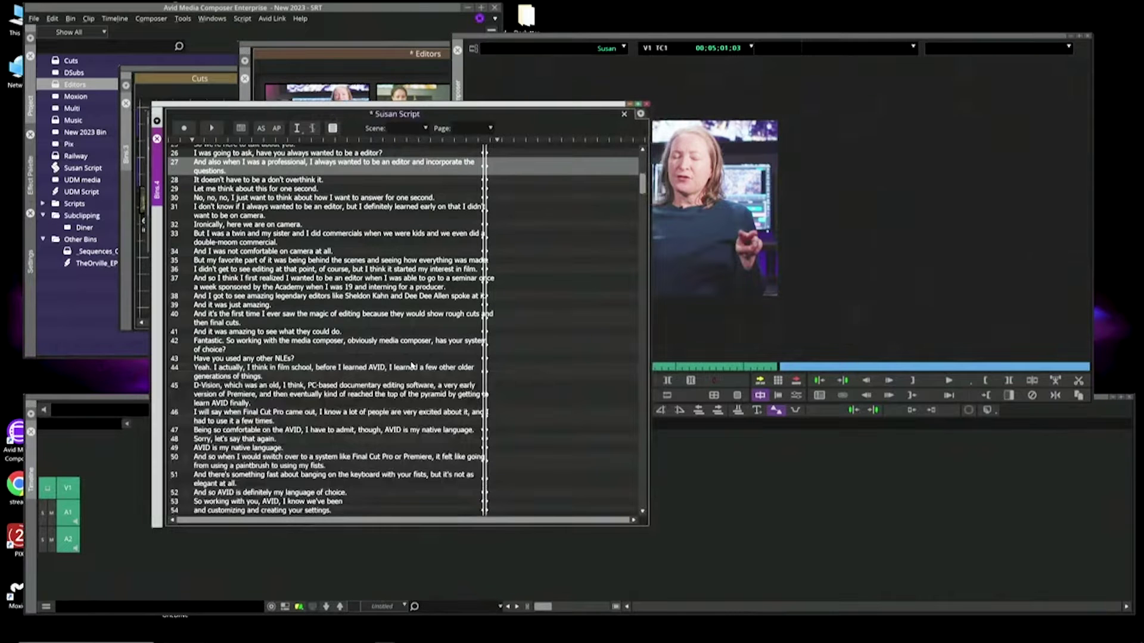
scroll(392, 439, "down", 2)
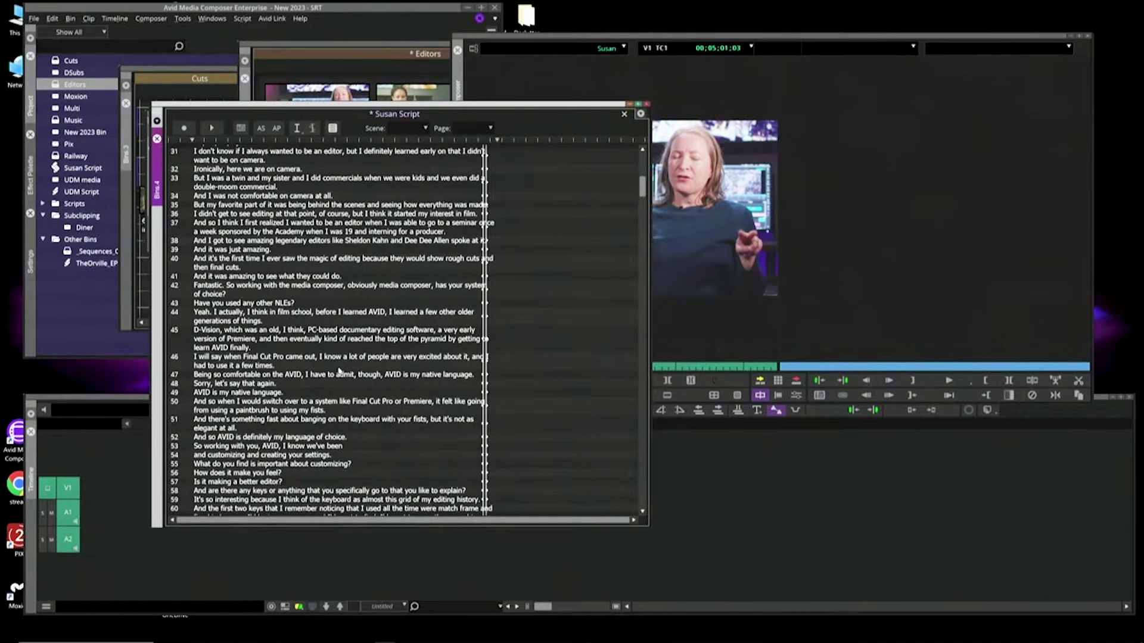
Step: Edit script lines 25–33 into a new sequence stored in the Editors bin
scroll(338, 371, "up", 4)
scroll(338, 371, "up", 2)
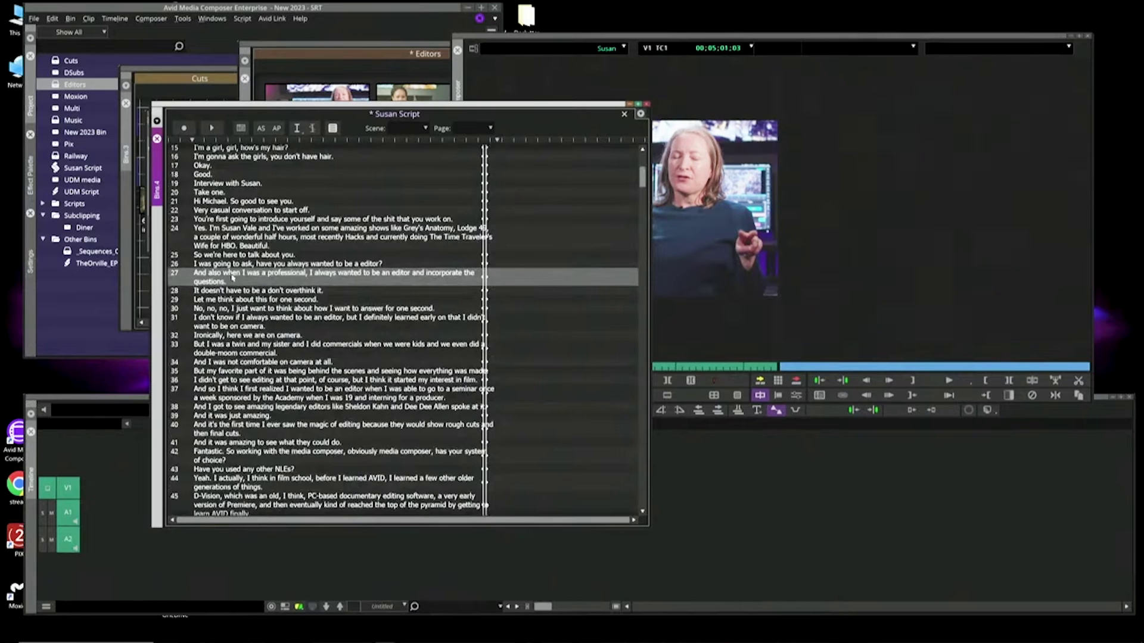
key("Up")
key("Up")
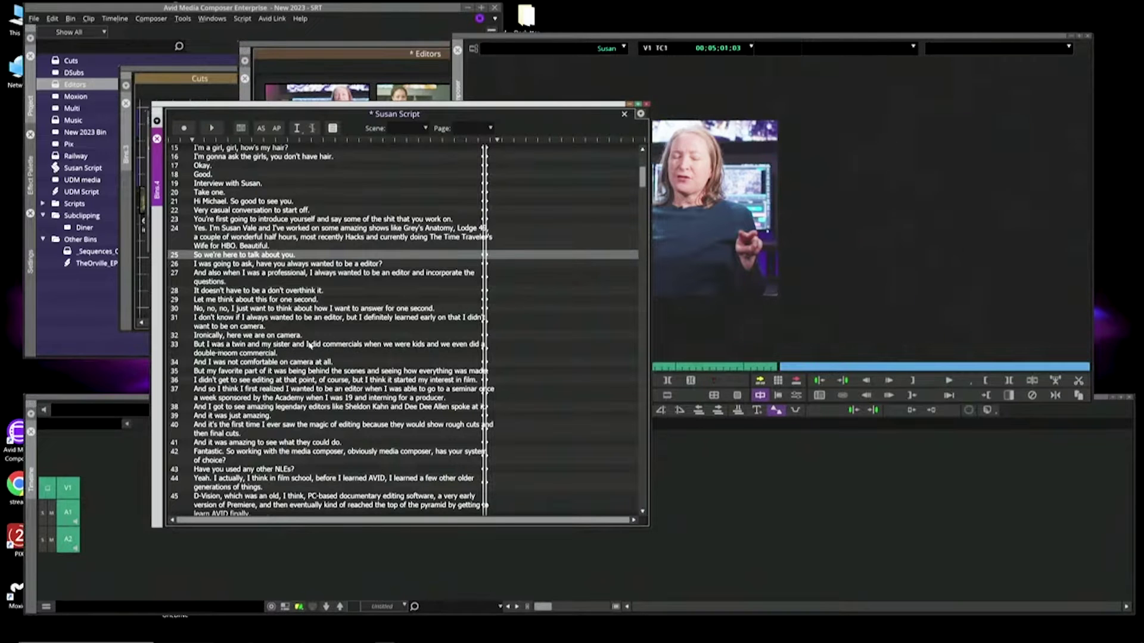
left_click(485, 350)
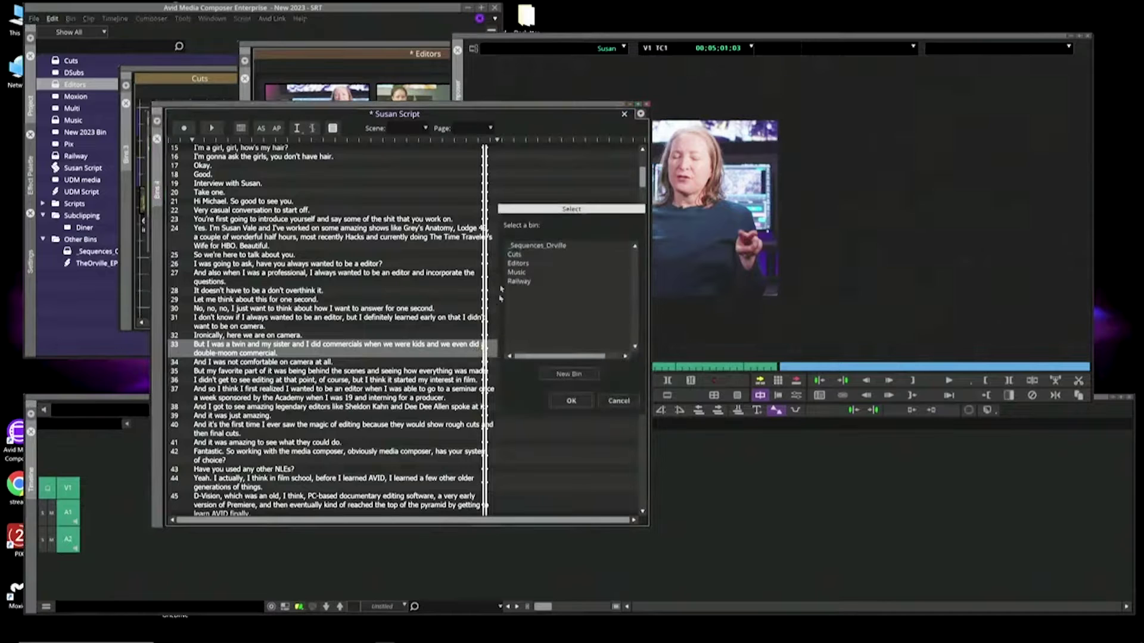
left_click(520, 263)
left_click(585, 405)
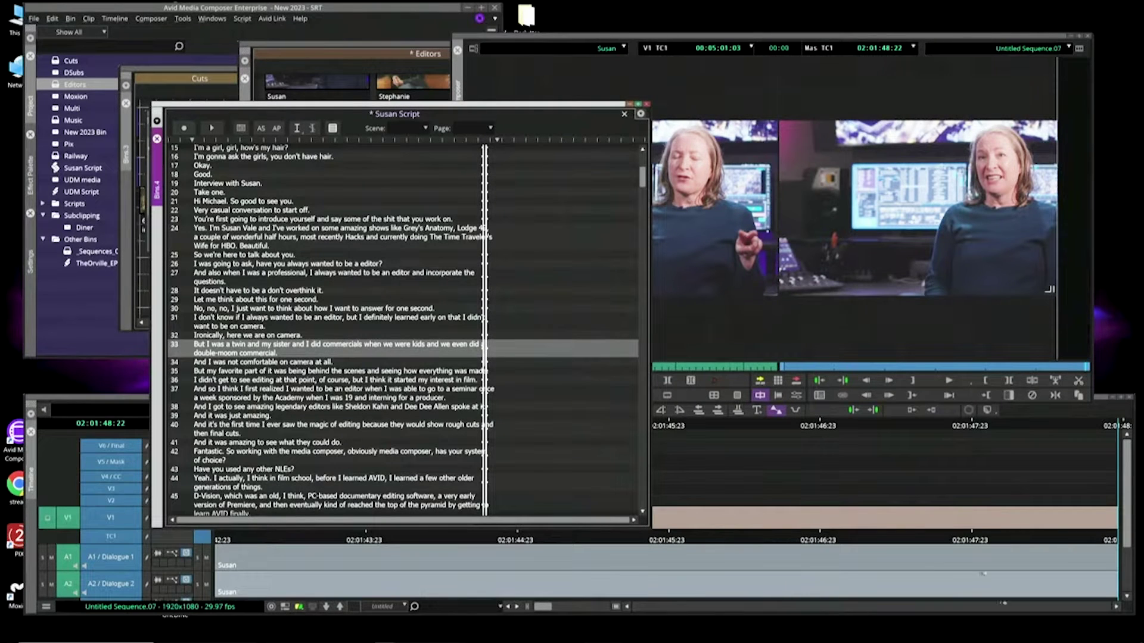
Step: Select script lines 43–52 and splice them onto the end of the sequence
left_click(241, 472)
scroll(251, 480, "down", 4)
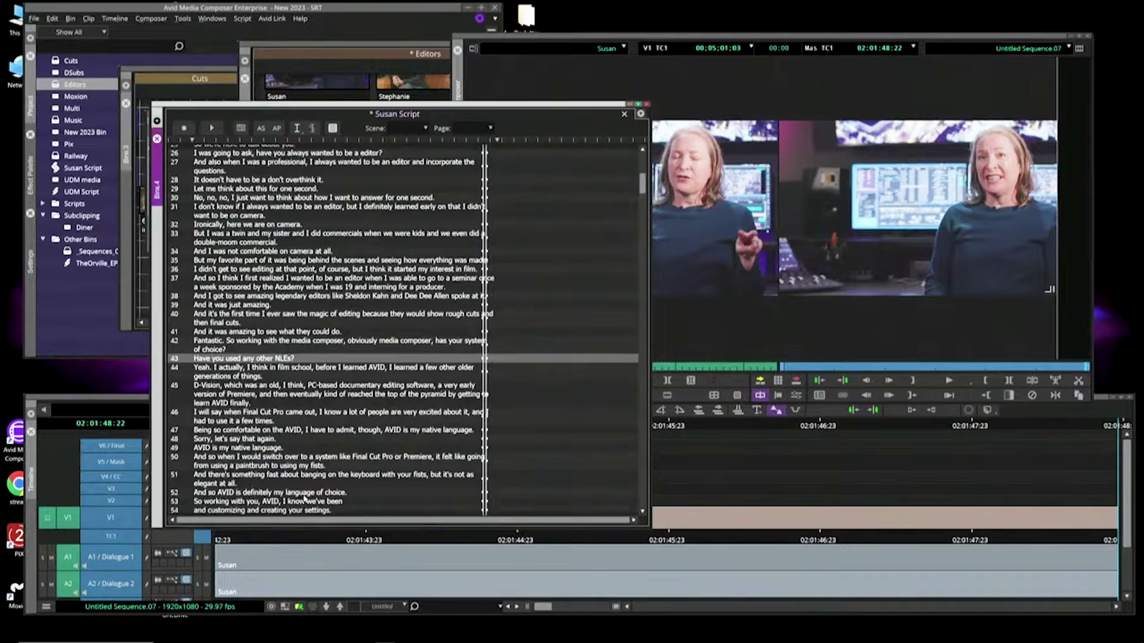
left_click(486, 494)
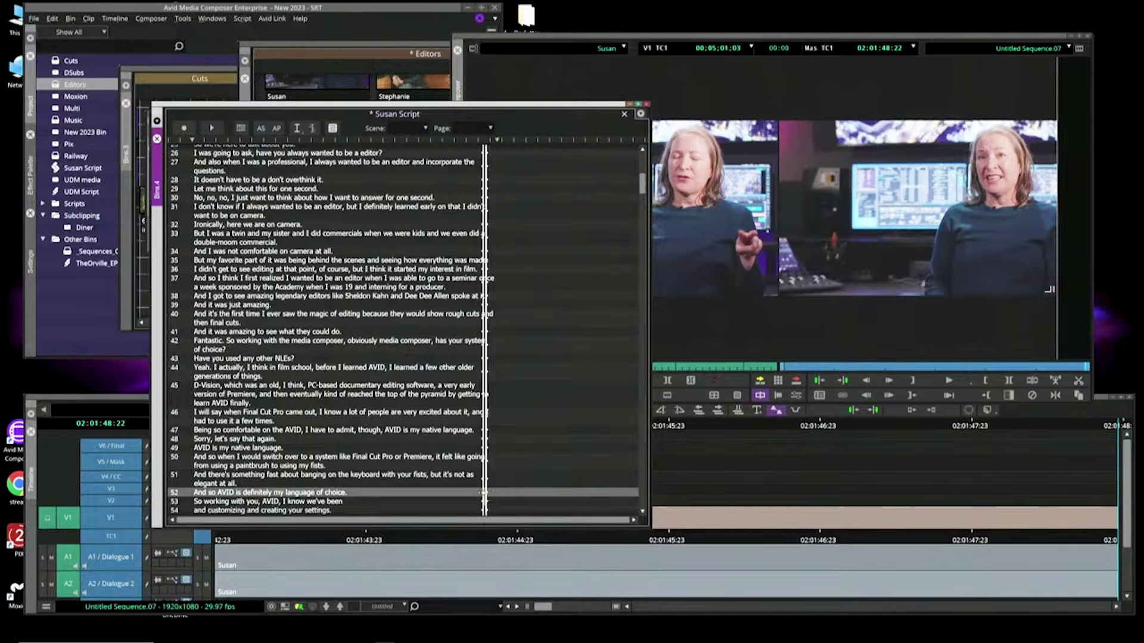
key("v")
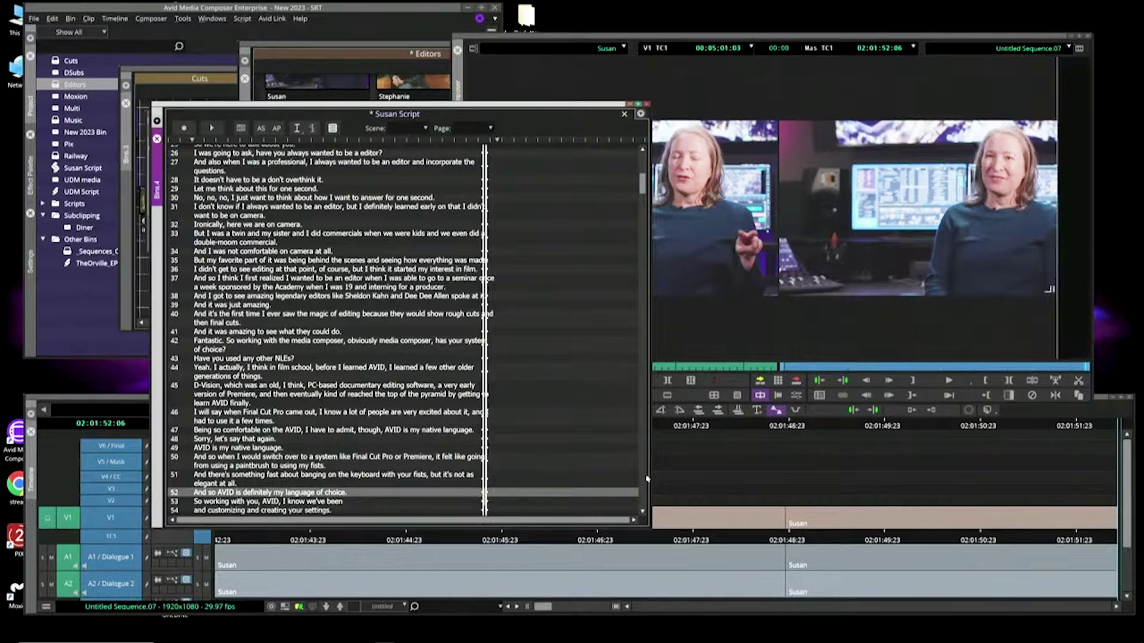
left_click(719, 438)
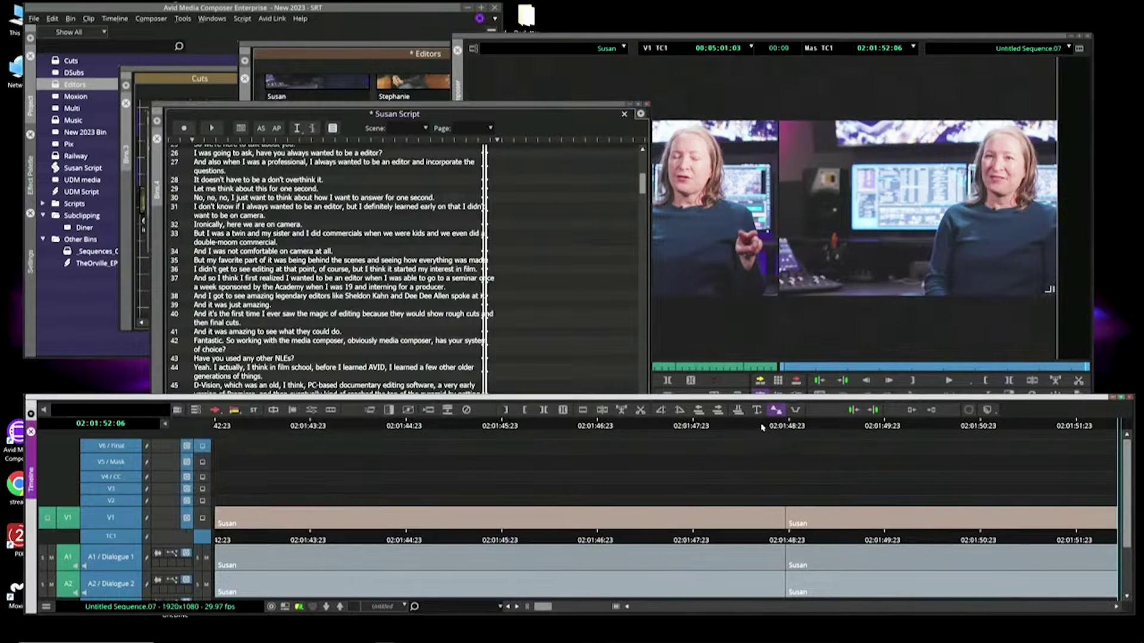
Step: Play from 02:01:44:21 across the cut, park at 02:01:48:09, and move the script aside
left_click_drag(763, 428, 481, 426)
key("space")
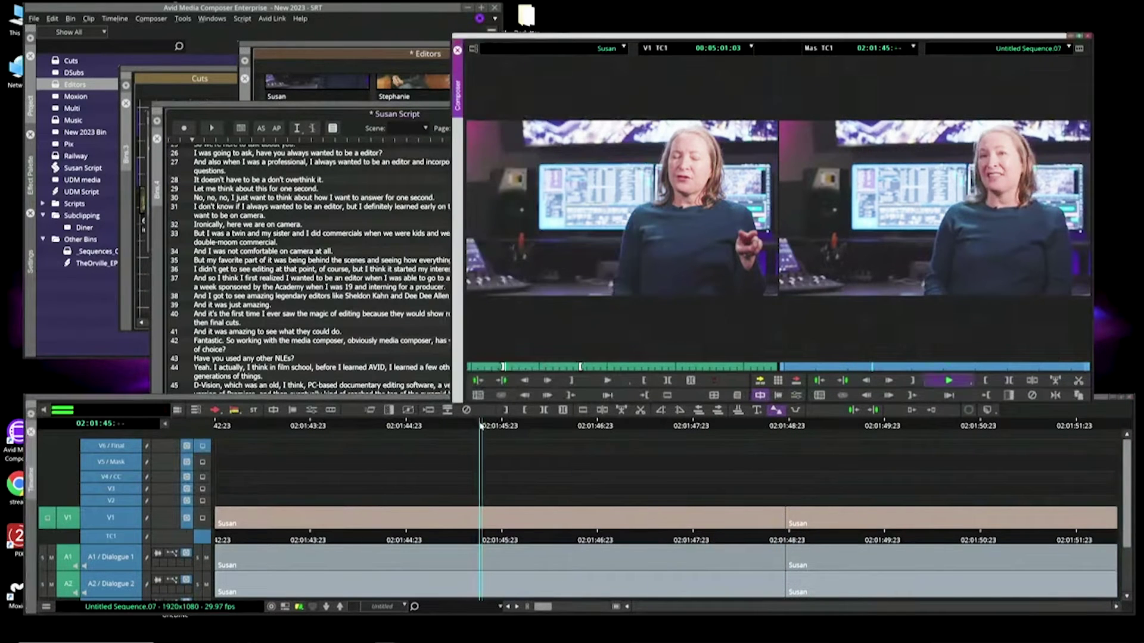
key("space")
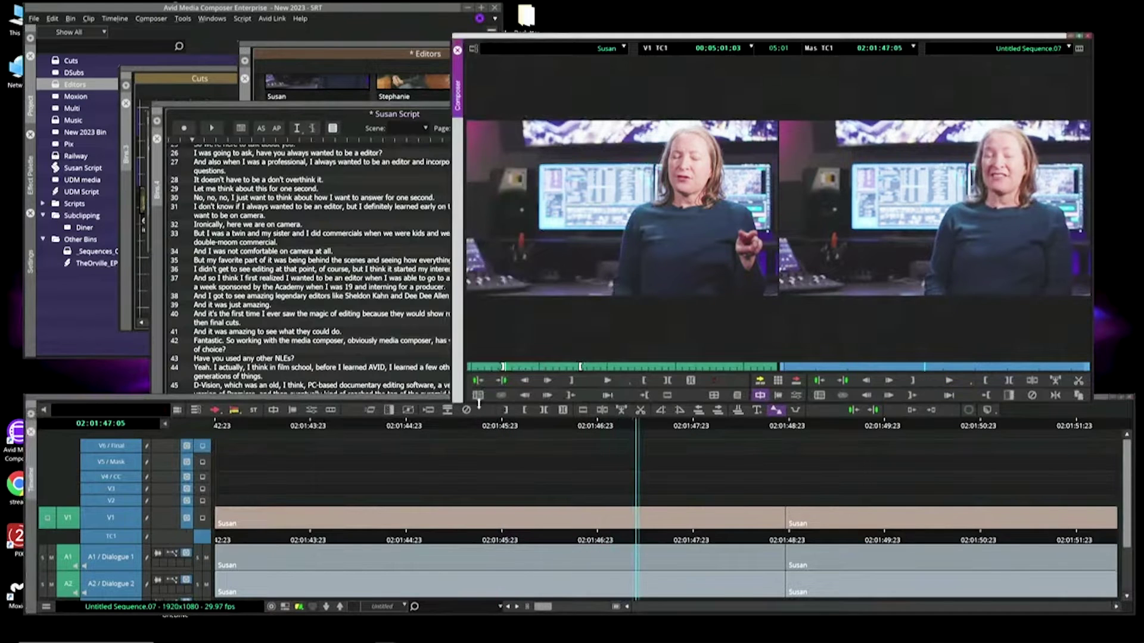
left_click(491, 426)
left_click_drag(499, 433, 403, 447)
key("space")
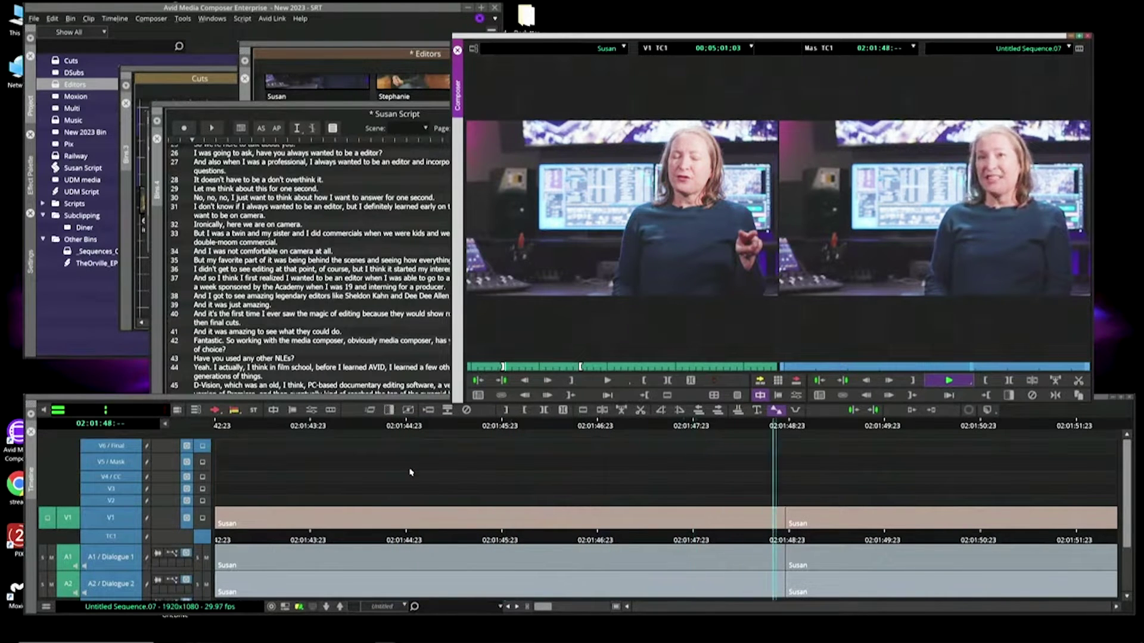
left_click_drag(615, 423, 830, 424)
left_click(745, 452)
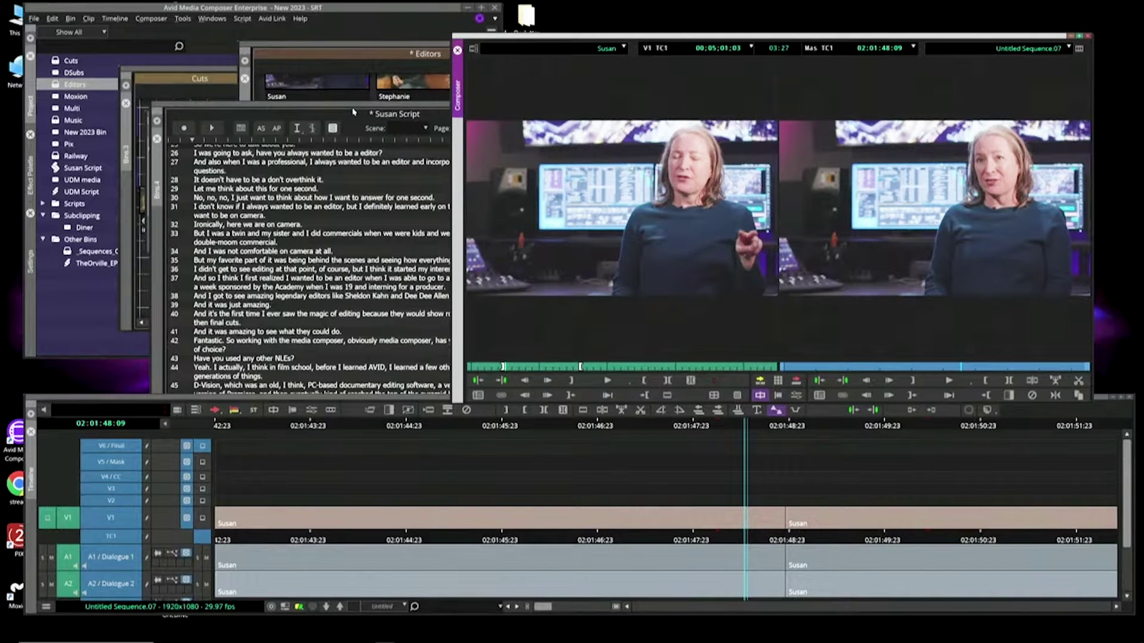
left_click_drag(336, 108, 460, 326)
Step: Export the first interview clip's transcript as text under the interviewee's name, replacing the existing file
left_click(341, 141)
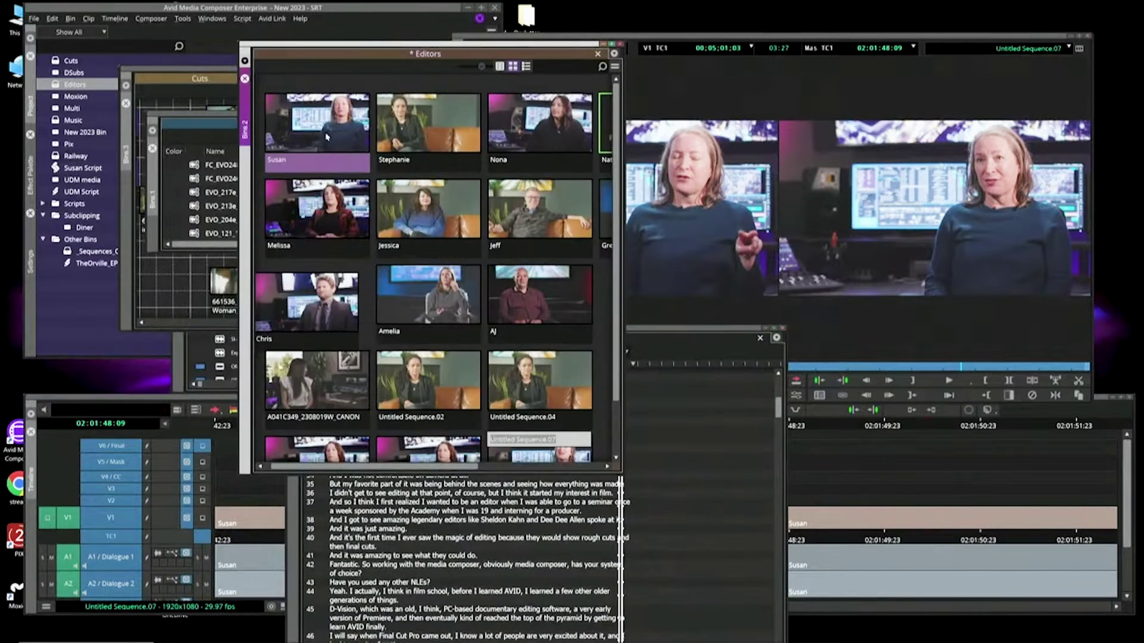
right_click(325, 122)
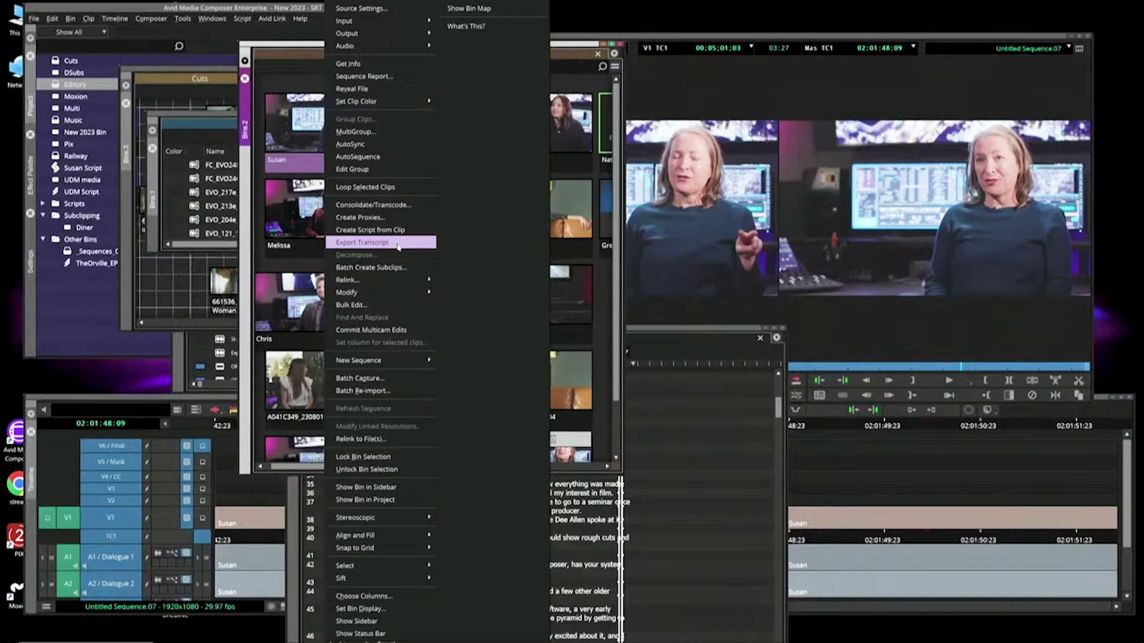
left_click(398, 245)
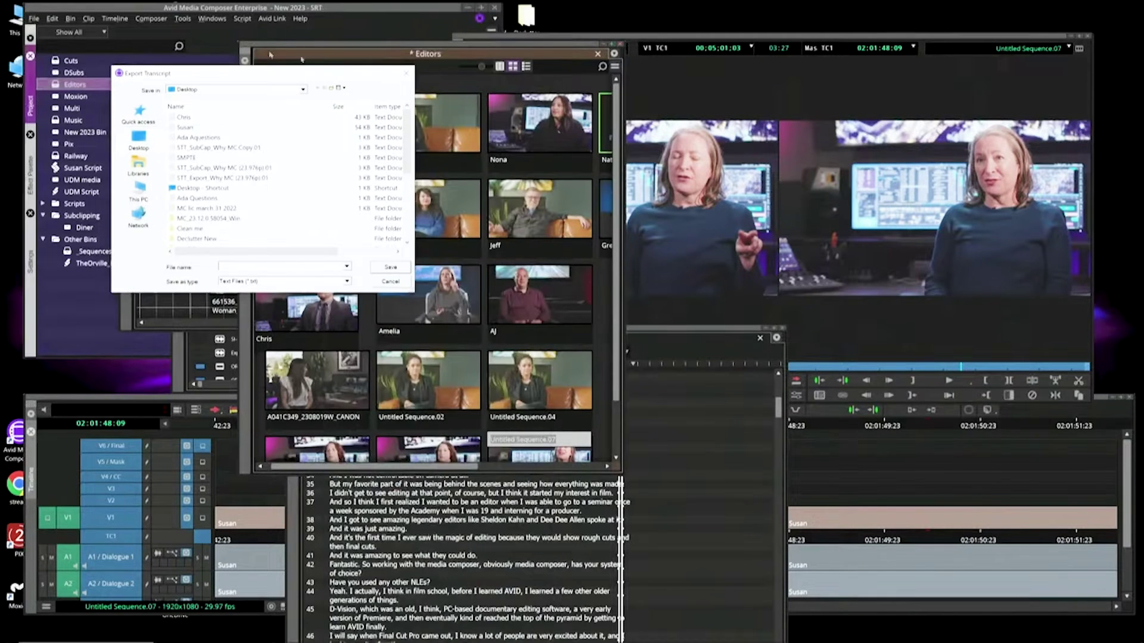
left_click(228, 267)
type("Susan")
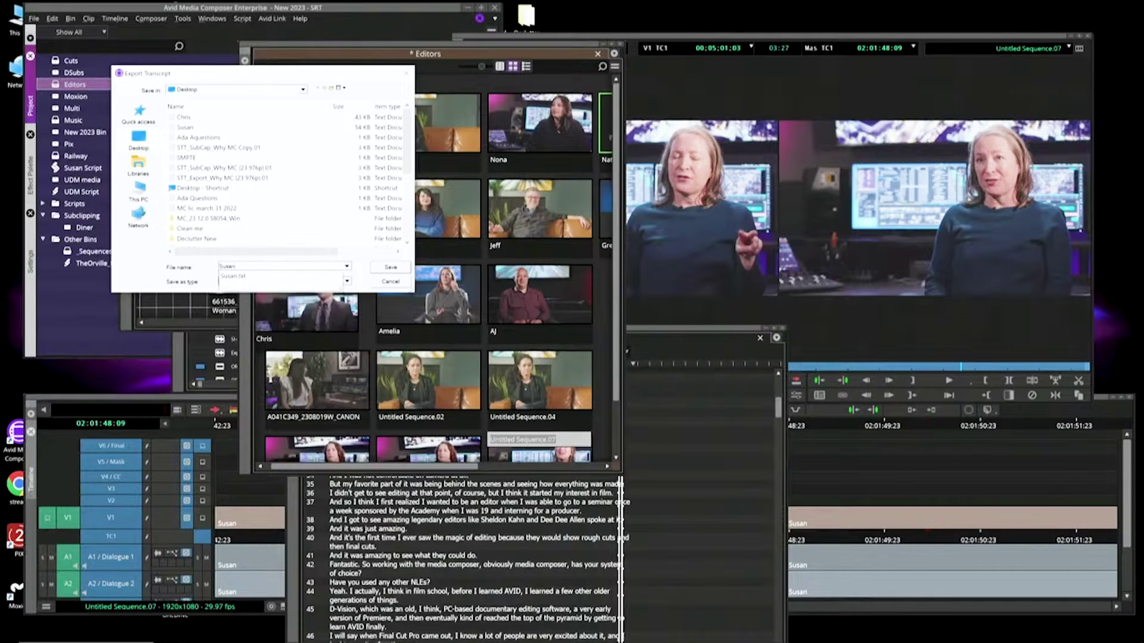
key("Return")
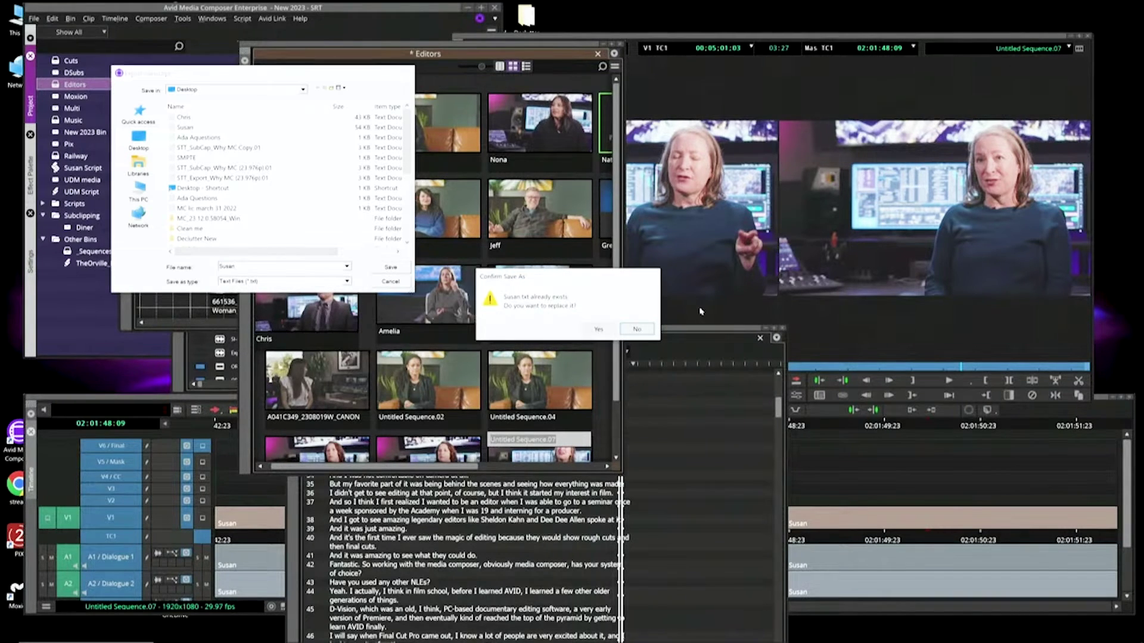
left_click(598, 330)
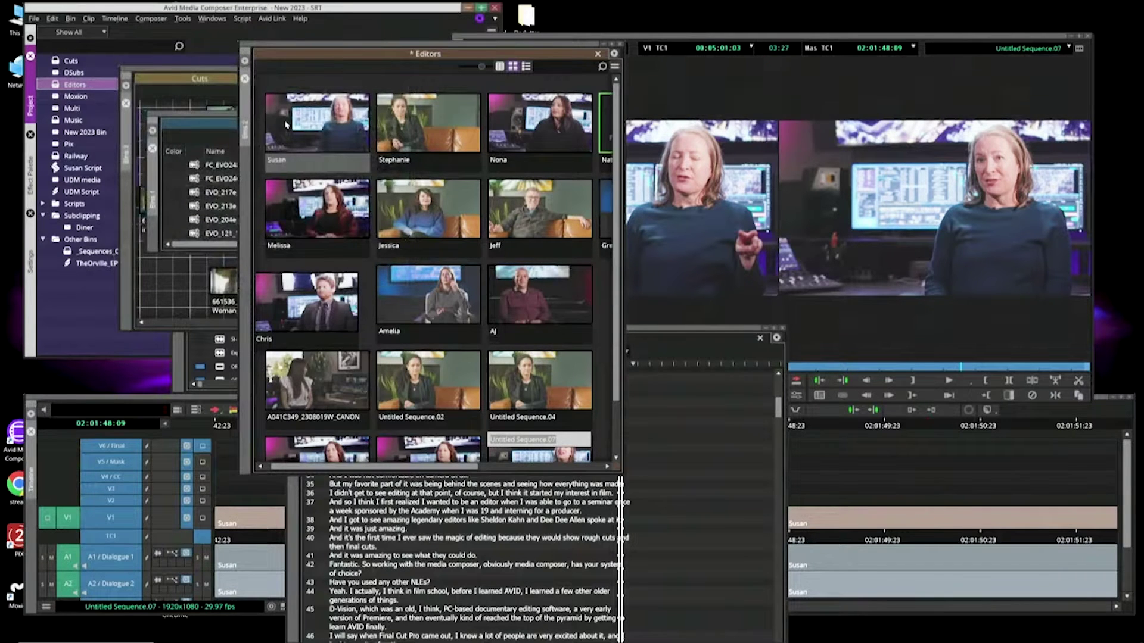
Step: Export a second transcript copy with '1' added to the name, then open the exported file
right_click(286, 124)
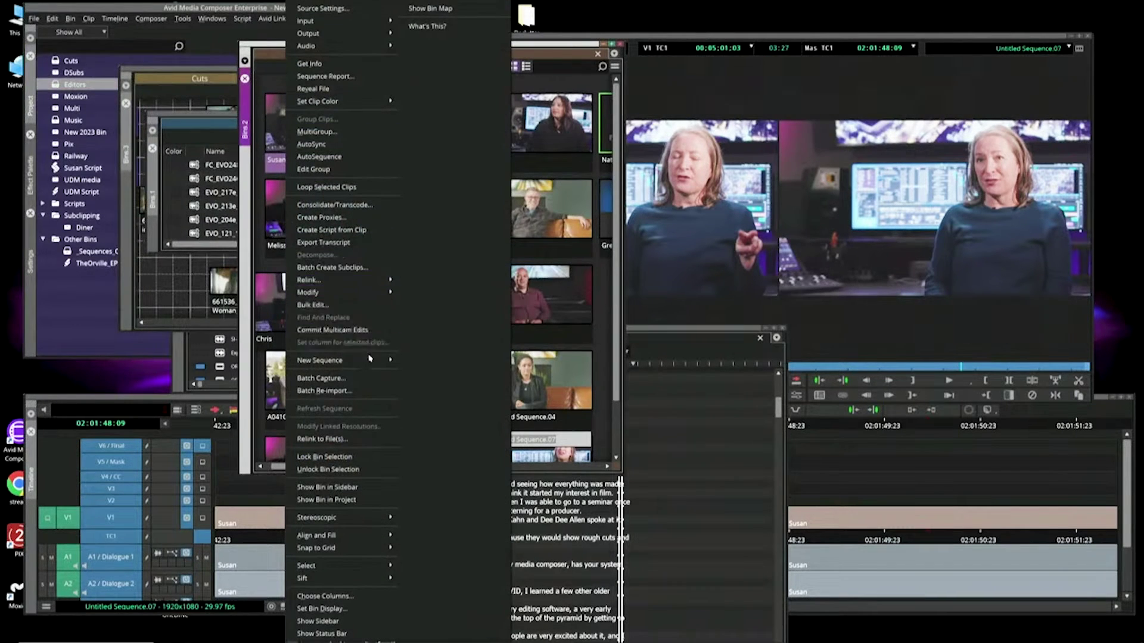
left_click(369, 242)
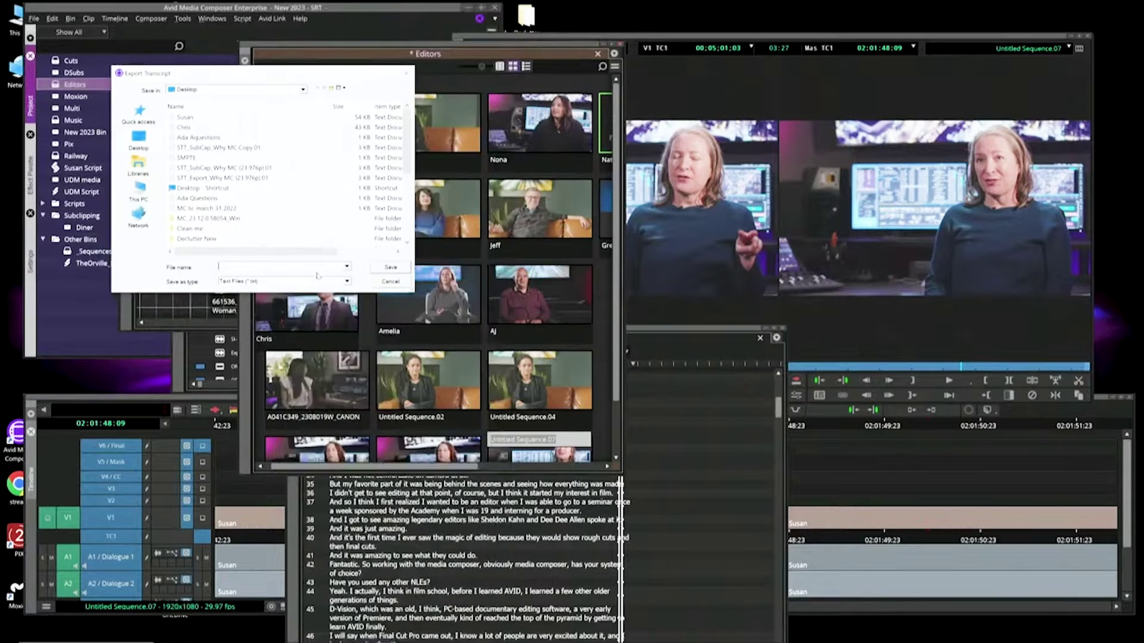
type("Susan1")
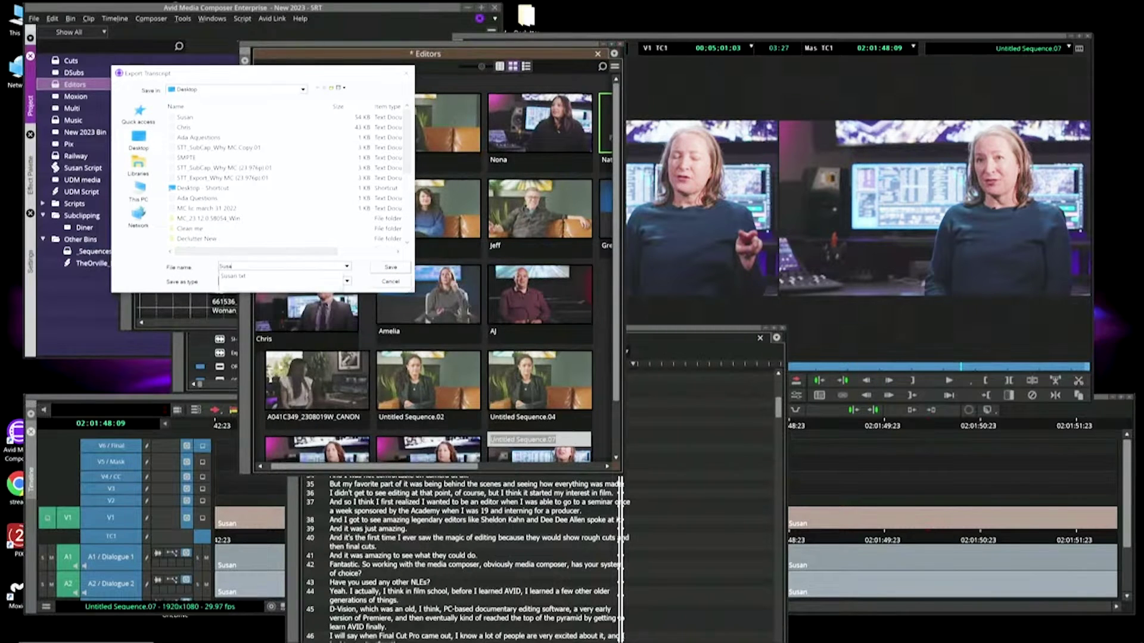
left_click(390, 267)
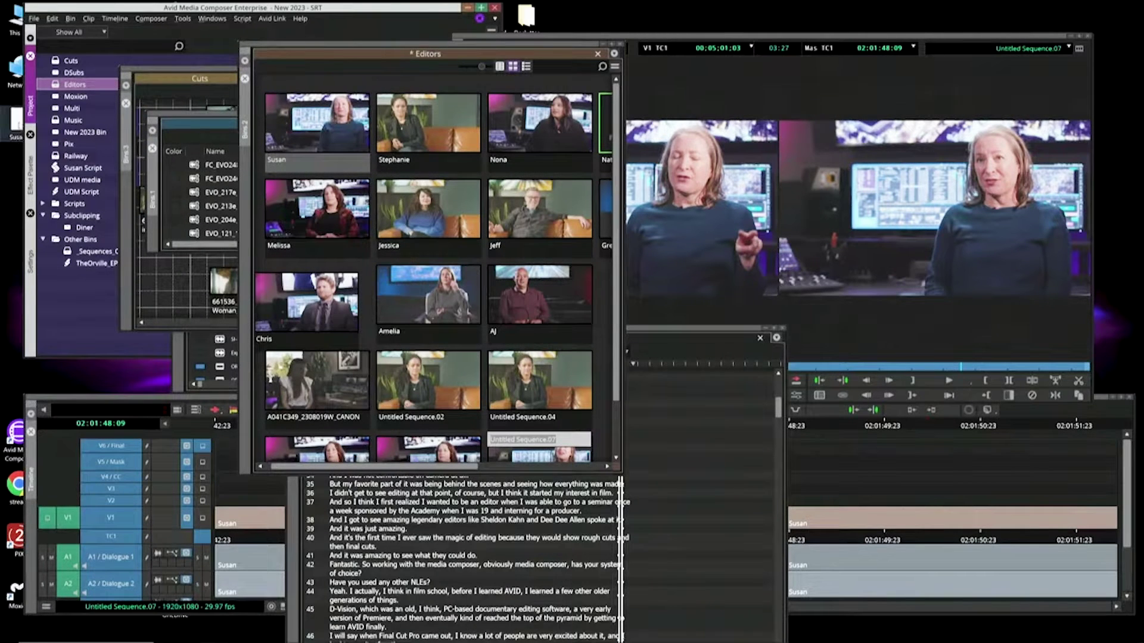
double_click(16, 119)
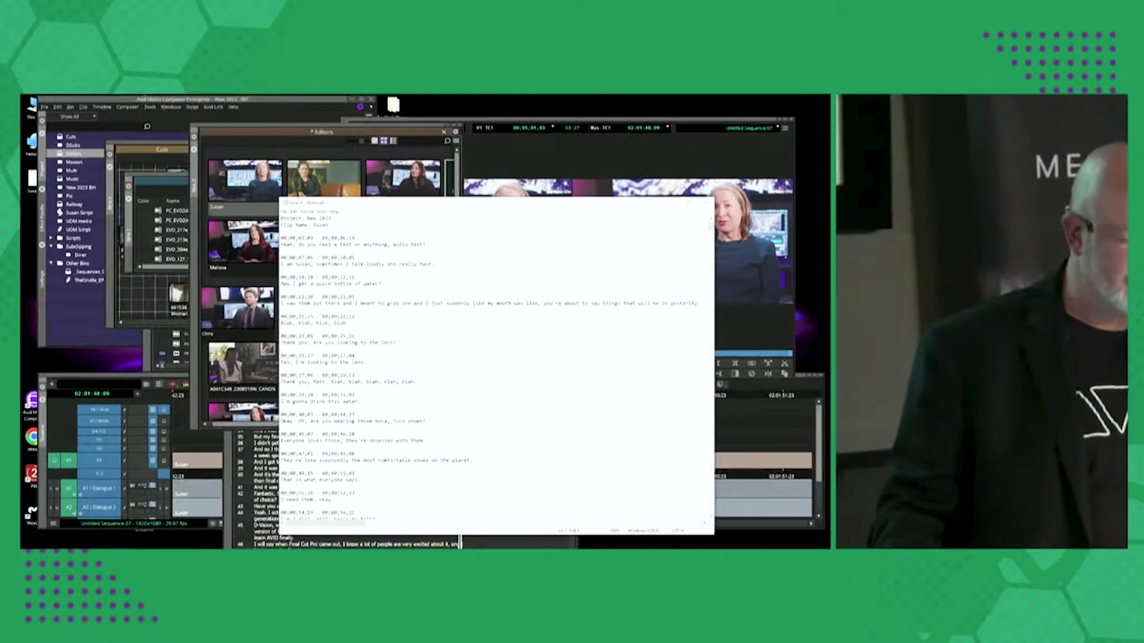
left_click(706, 203)
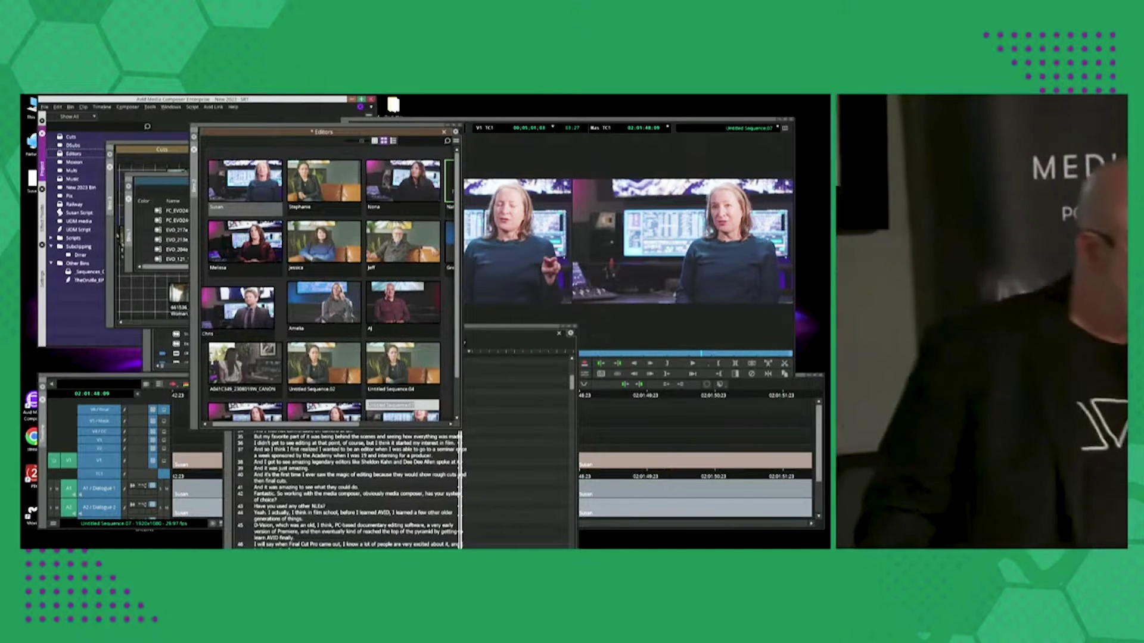
Step: Load the Multi bin's multi-language clip, preview its Italian and Farsi sections, and create a script from it
double_click(70, 171)
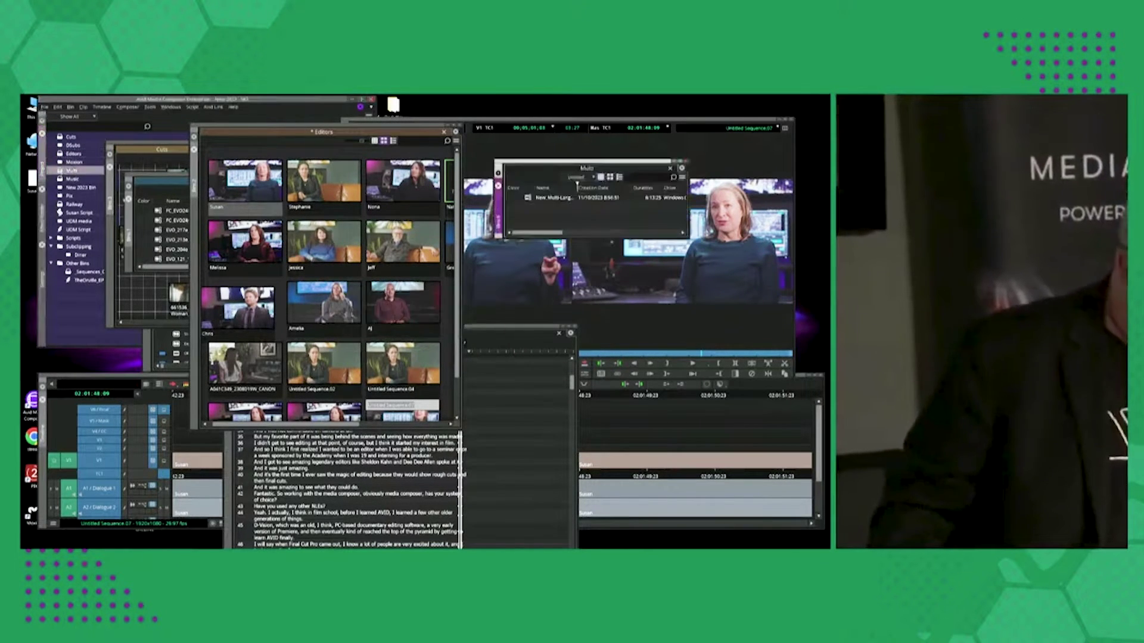
double_click(554, 197)
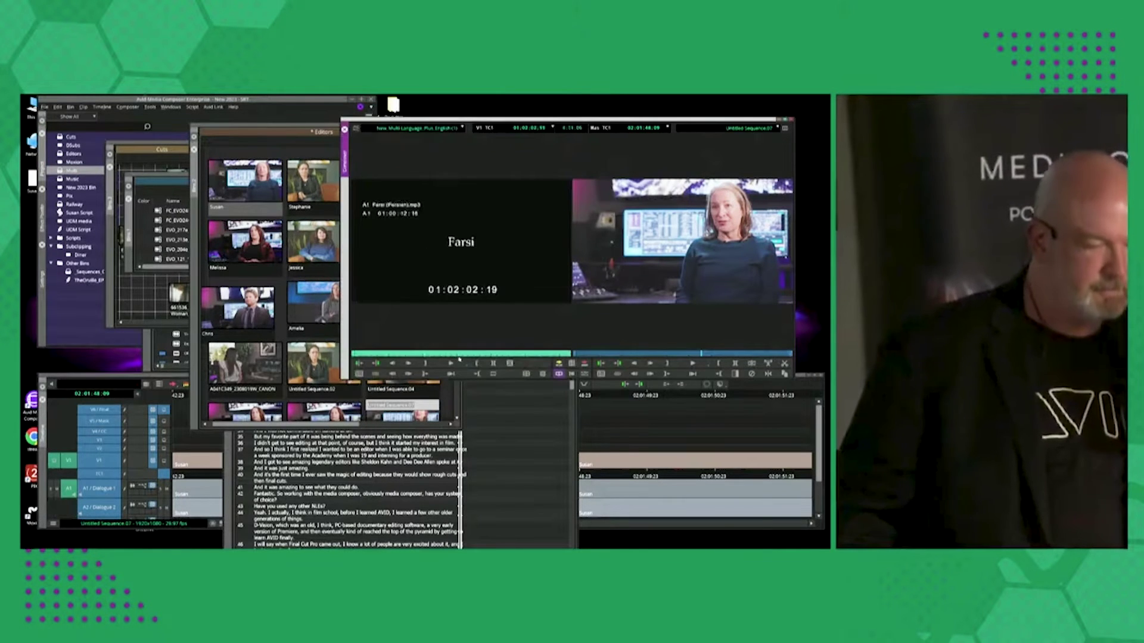
key("space")
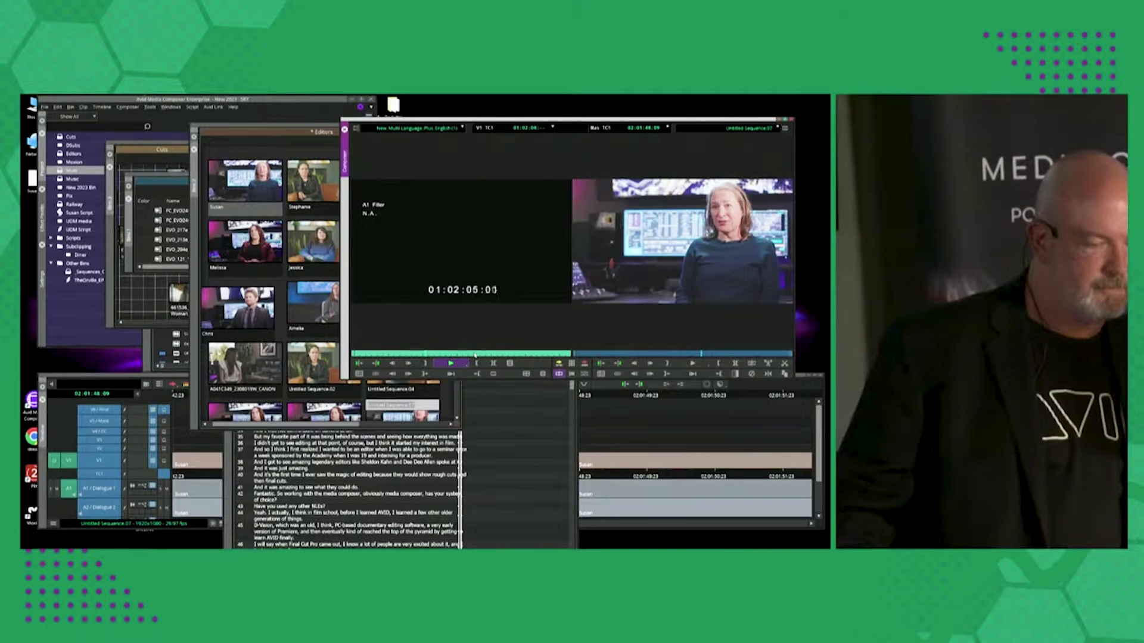
left_click(475, 355)
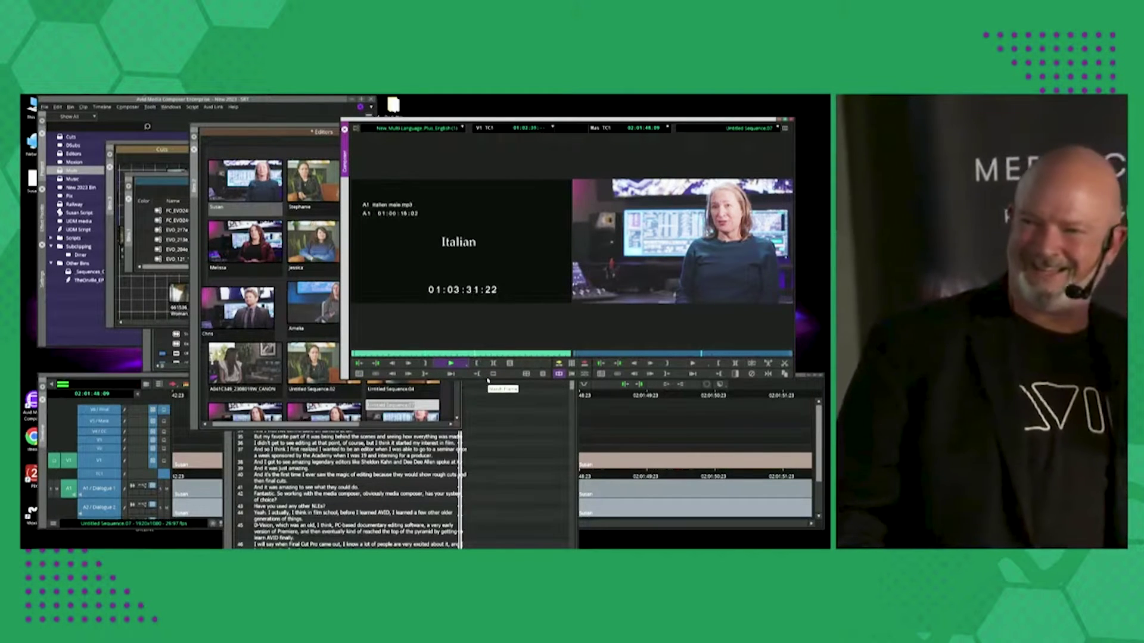
left_click(376, 363)
left_click(376, 363)
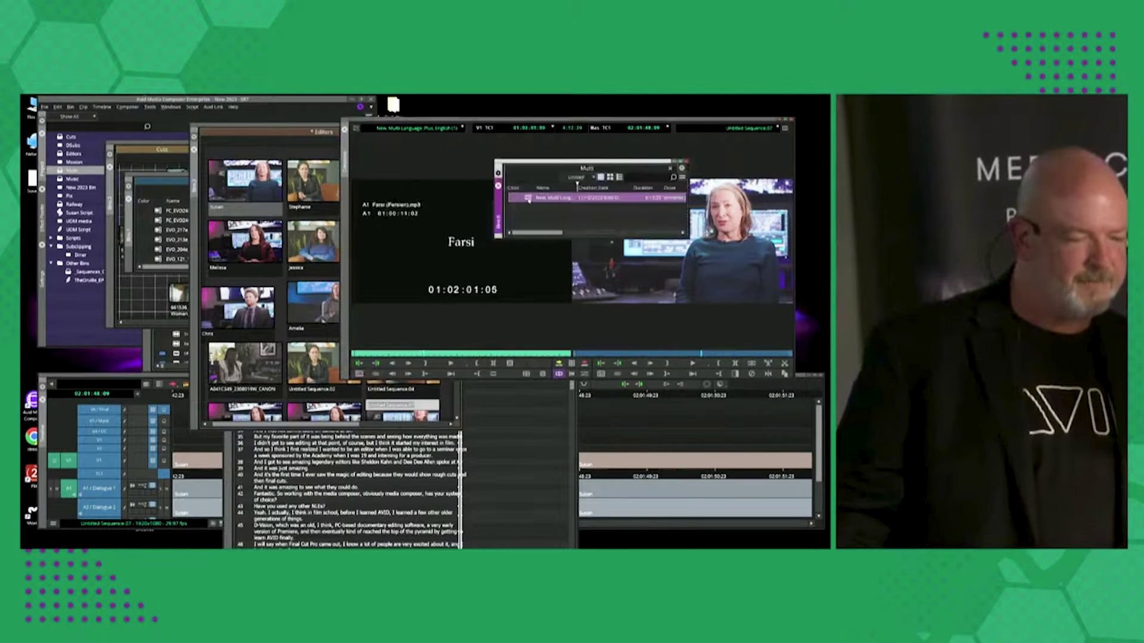
right_click(527, 198)
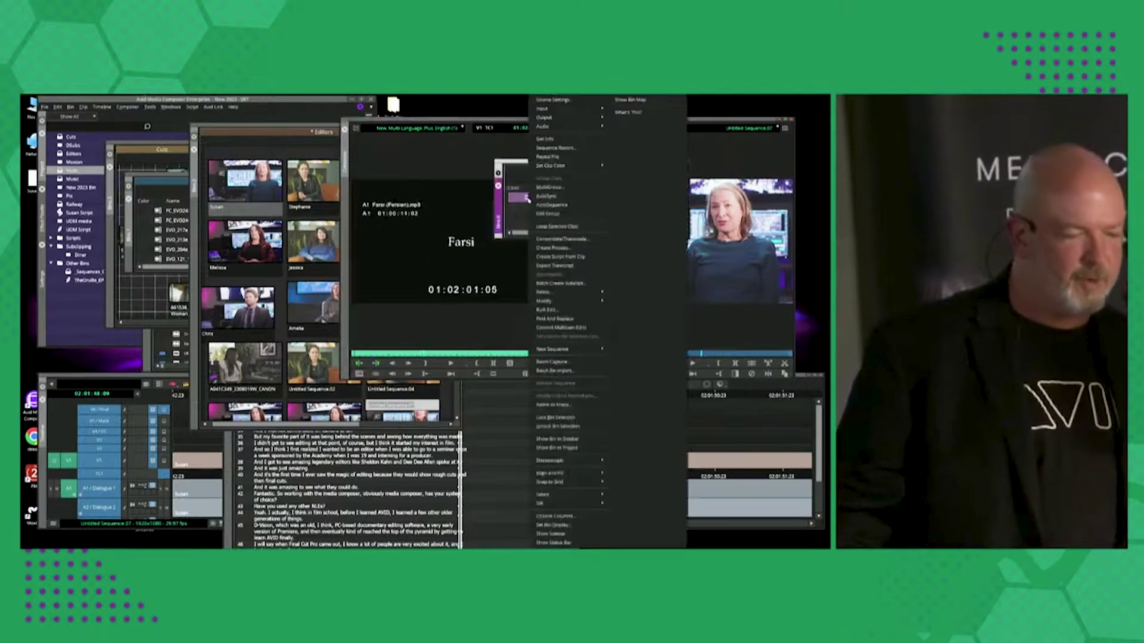
left_click(566, 258)
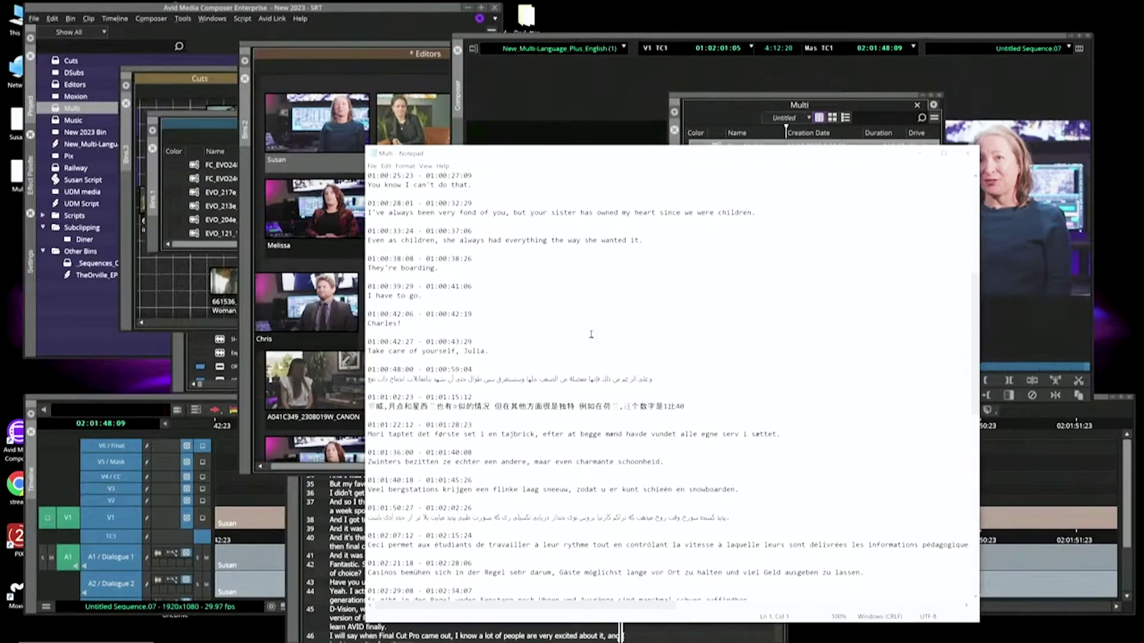
Step: Close the transcript, use the Script menu, and open the Find window (Ctrl+F) positioned over the monitors
left_click(967, 153)
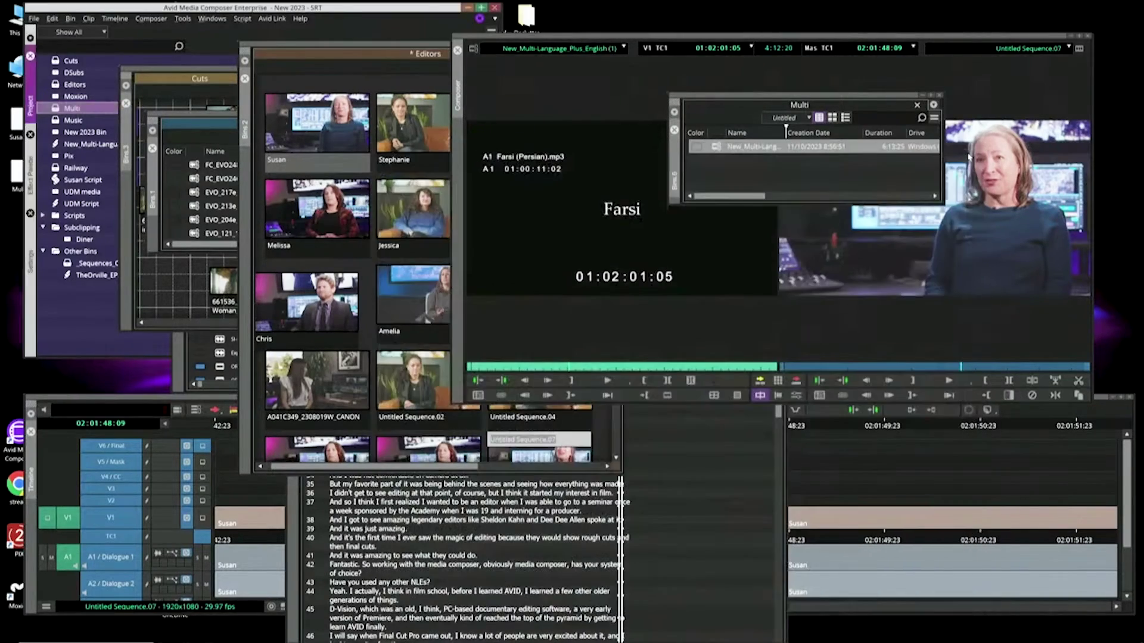
left_click(243, 19)
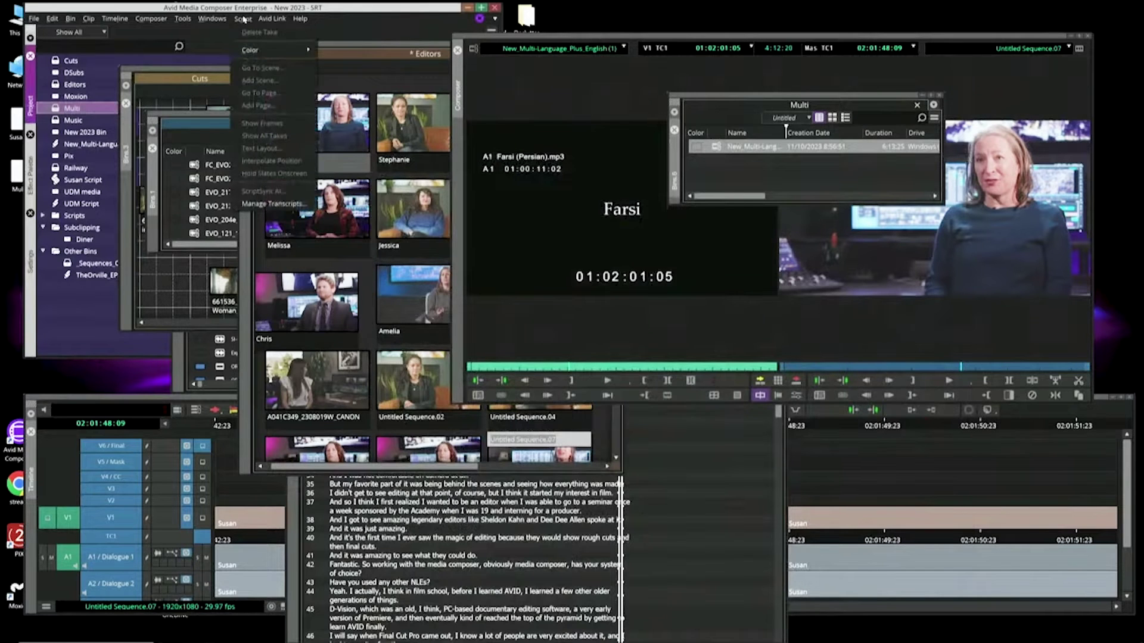
left_click(283, 195)
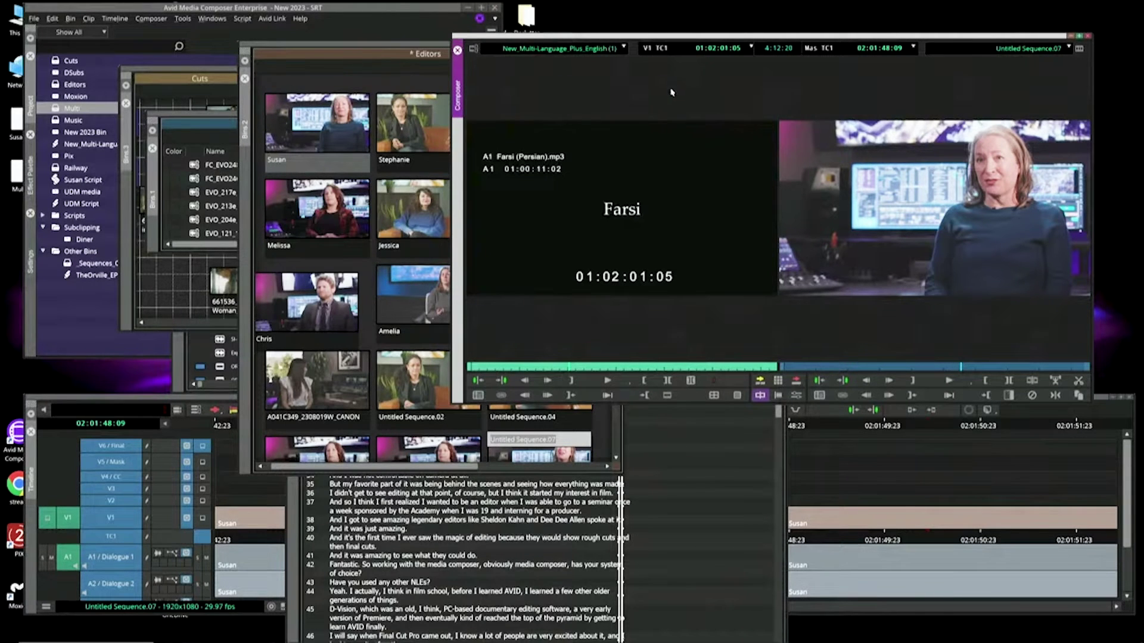
key("ctrl+f")
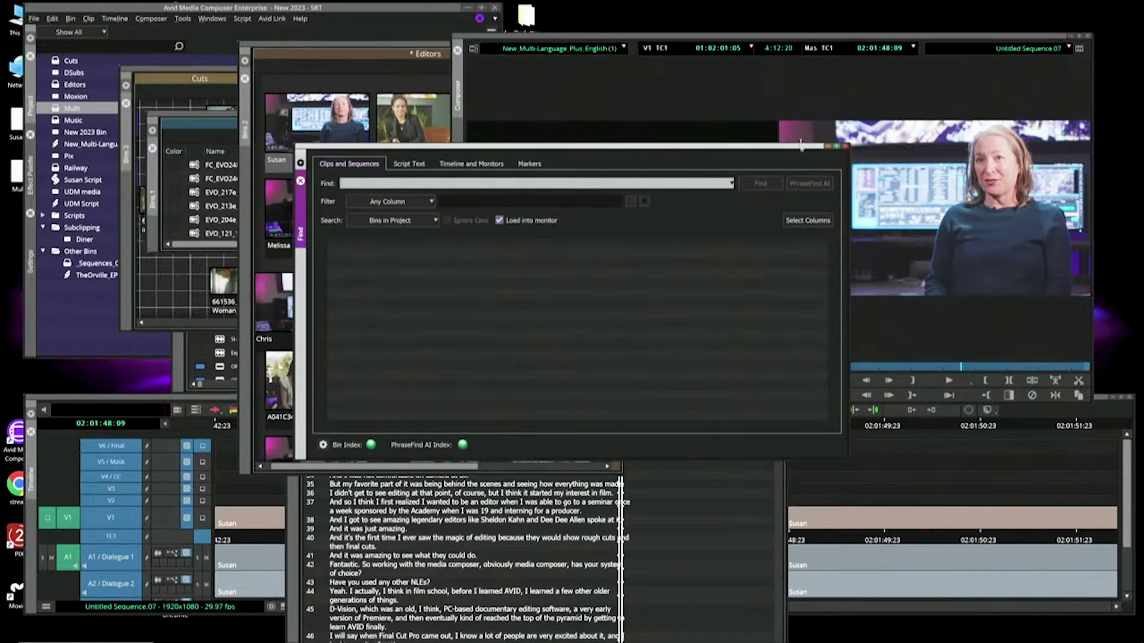
left_click_drag(801, 147, 843, 151)
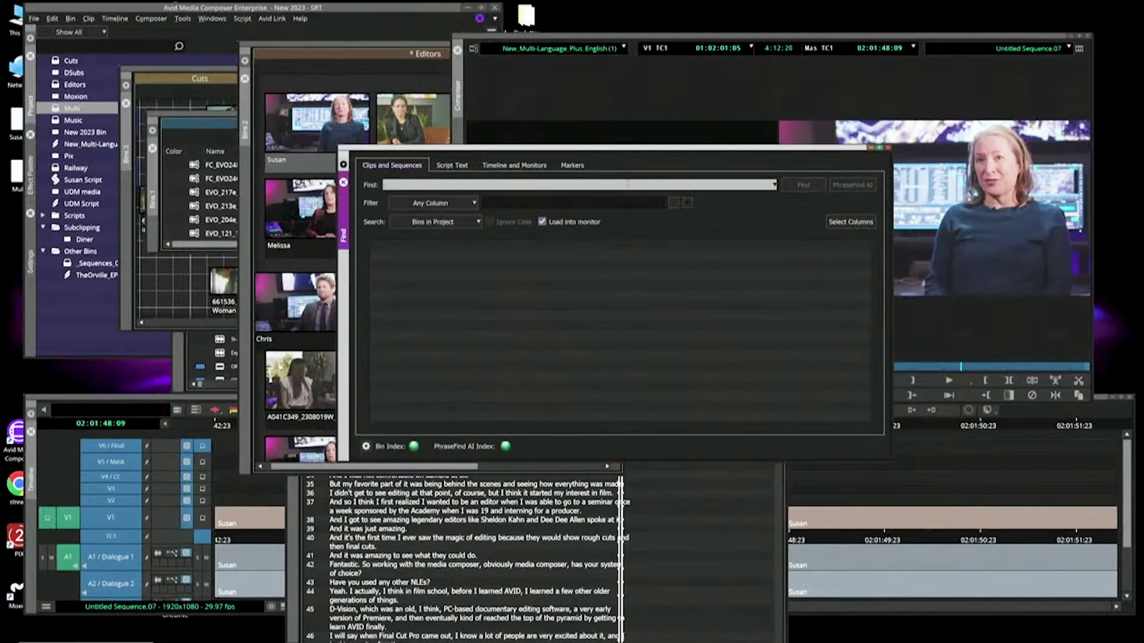
type("N")
Step: Run a PhraseFind AI search for 'helpful' and widen the Transcription column to read the matches
left_click(864, 189)
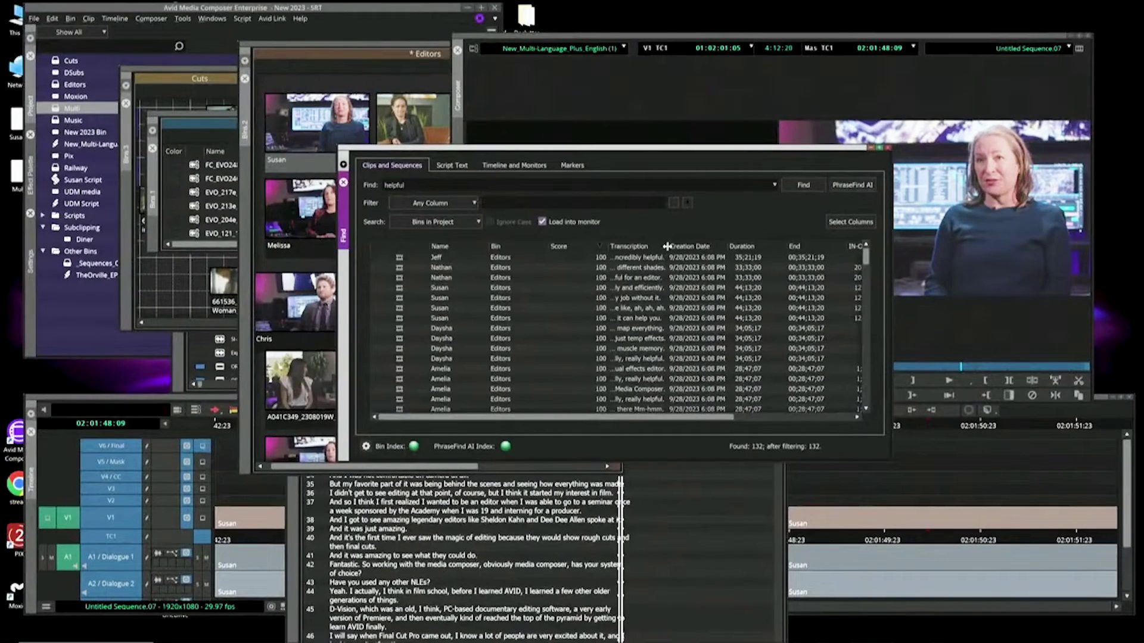
left_click_drag(665, 246, 844, 239)
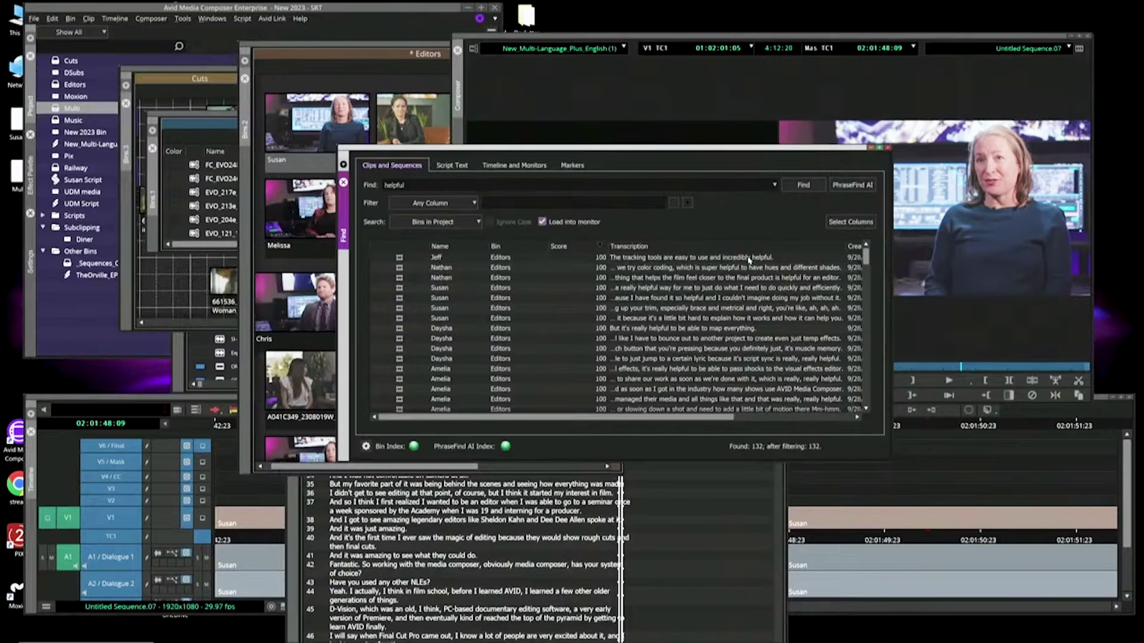
Step: Load the top 'helpful' match into the source monitor, play it past the out point, and nudge the window up
double_click(501, 259)
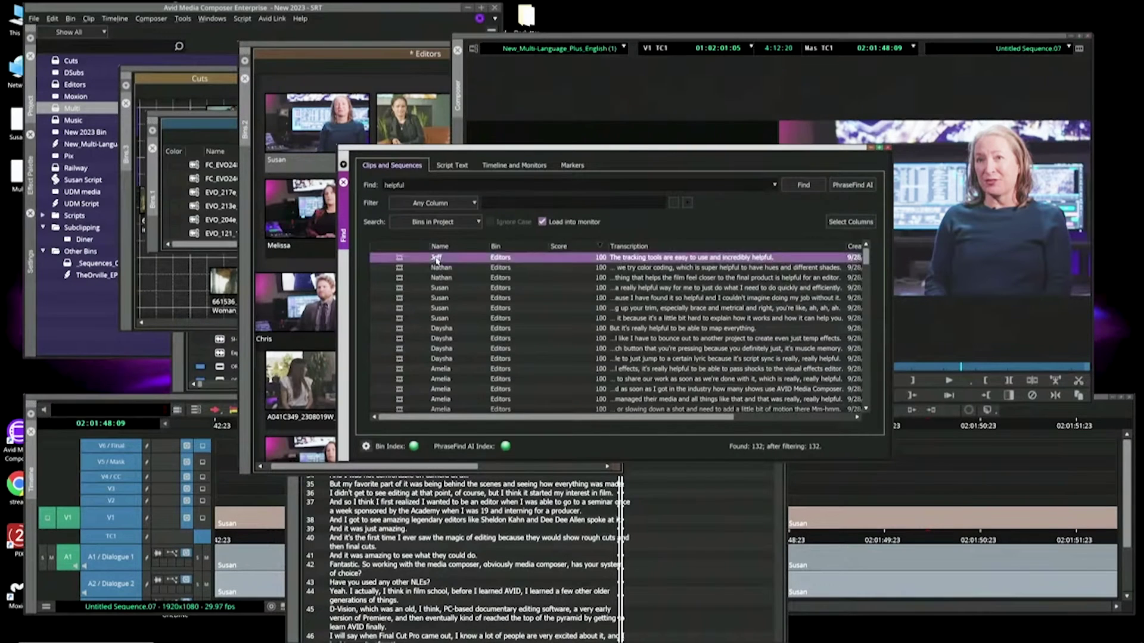
left_click(606, 395)
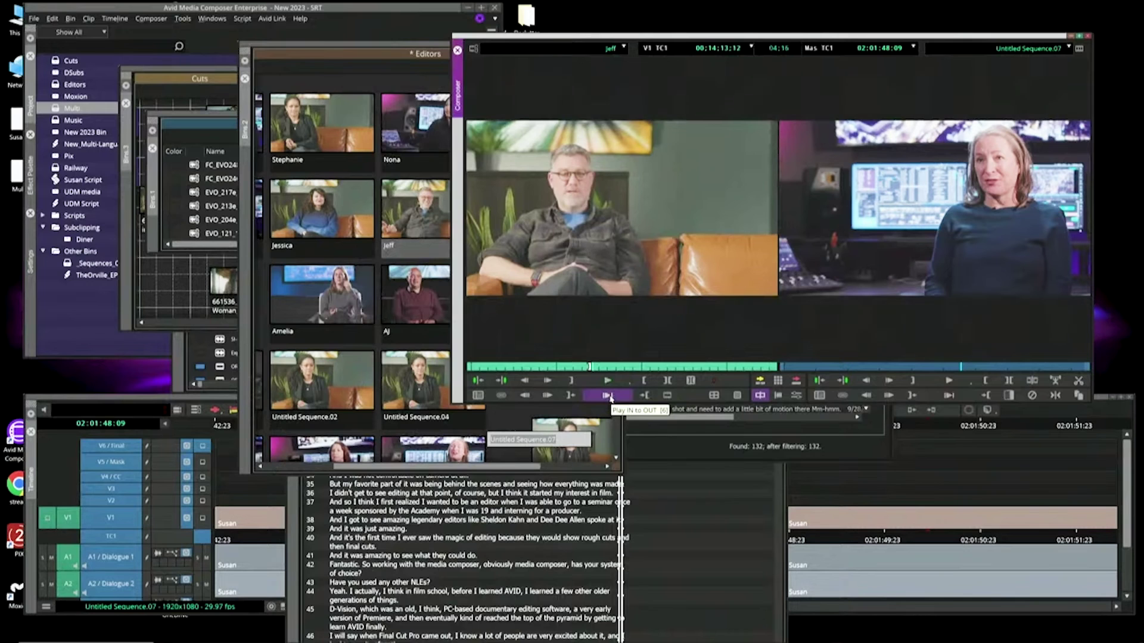
key("space")
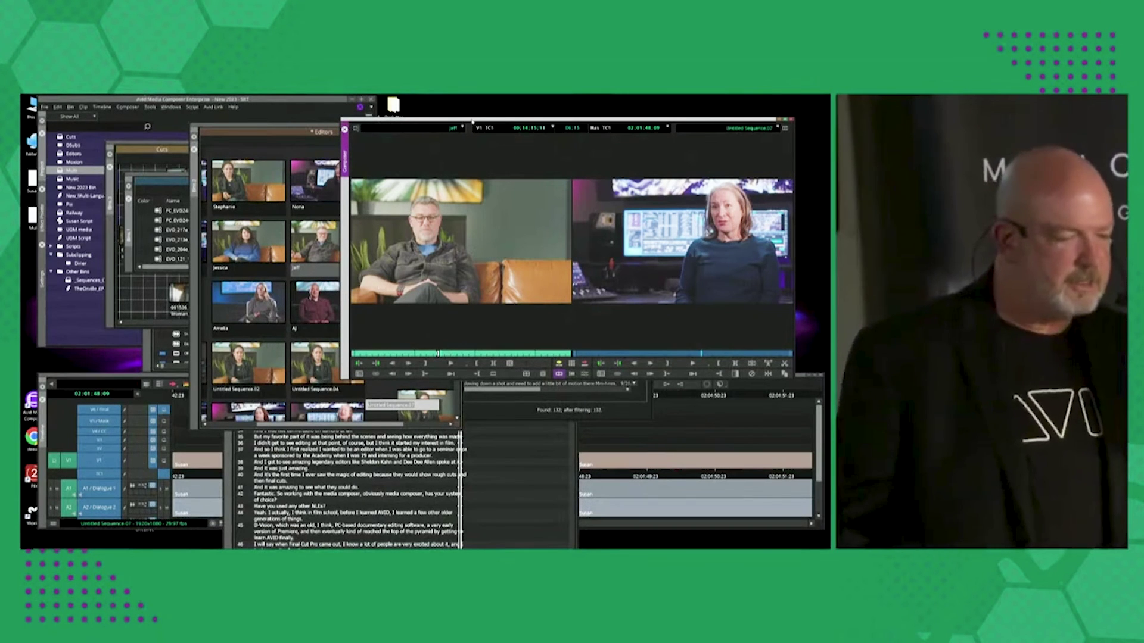
left_click_drag(471, 120, 472, 111)
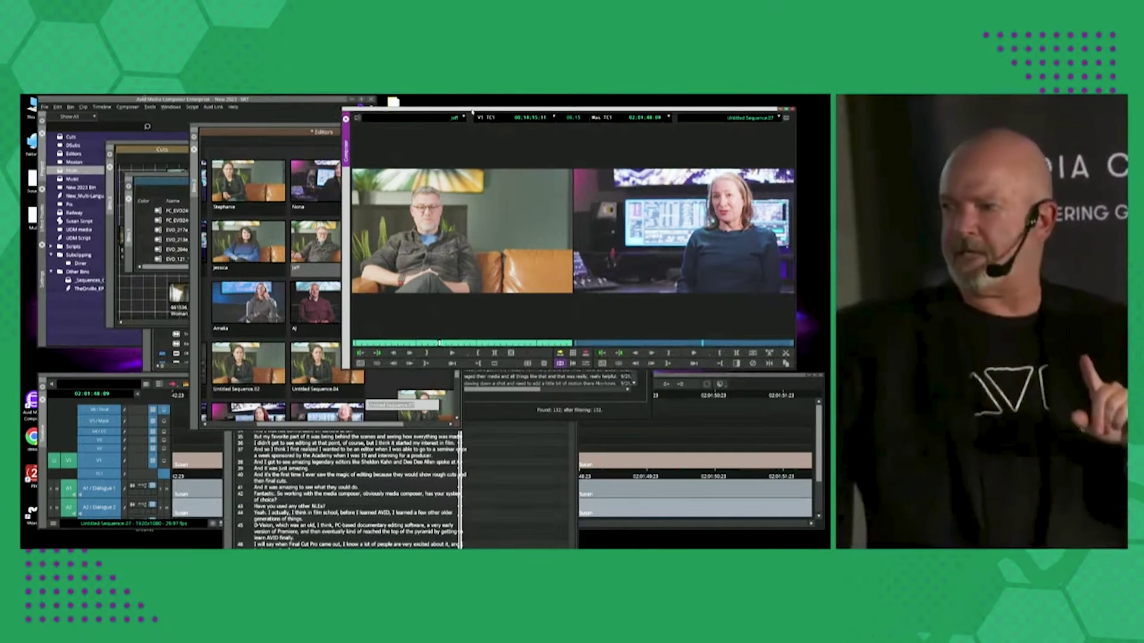
Step: Bring the Find window with the 'helpful' transcript matches back in front of the monitors
left_click(524, 420)
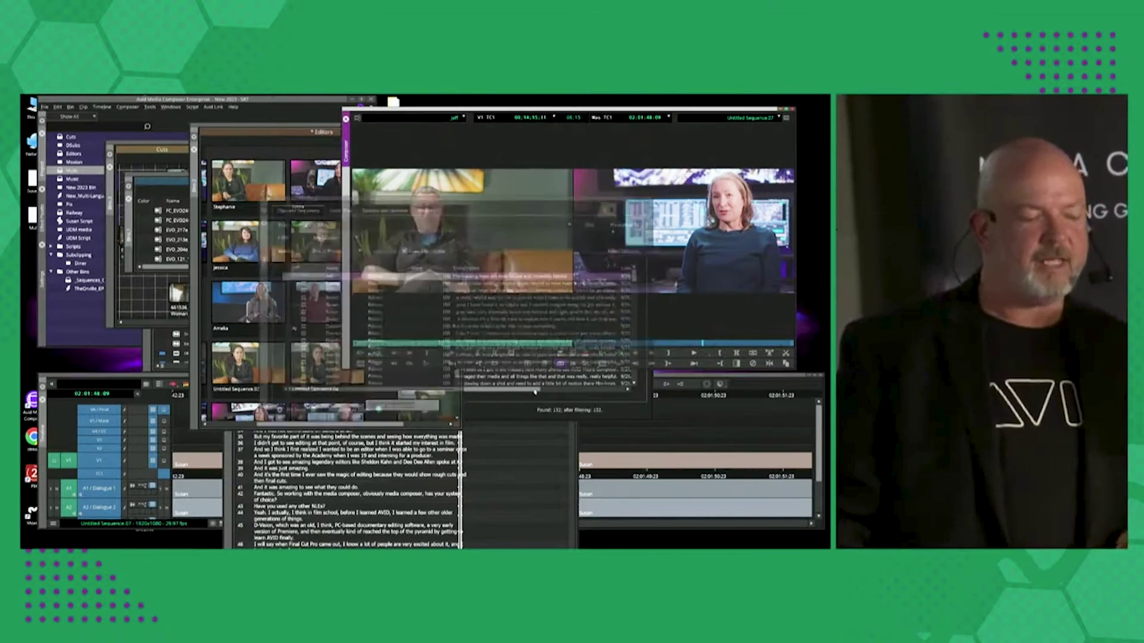